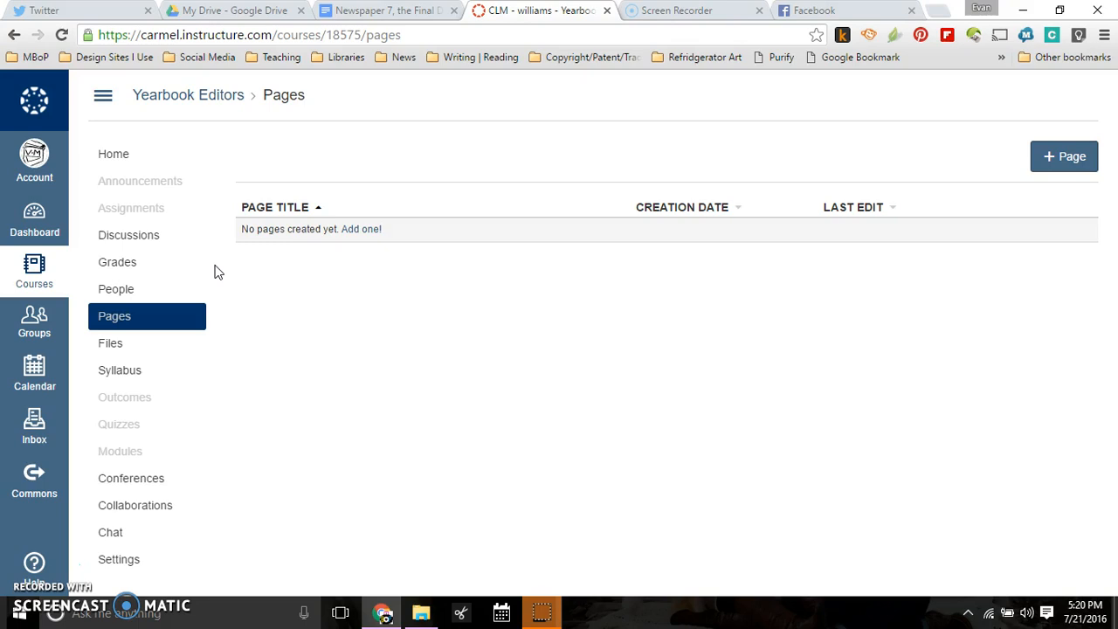
Switch to the Newspaper 7, the Final Days 2016 document in Google Docs and look through its banner, lesson text and story links.
{"action": "left_click", "coordinate": [184, 263]}
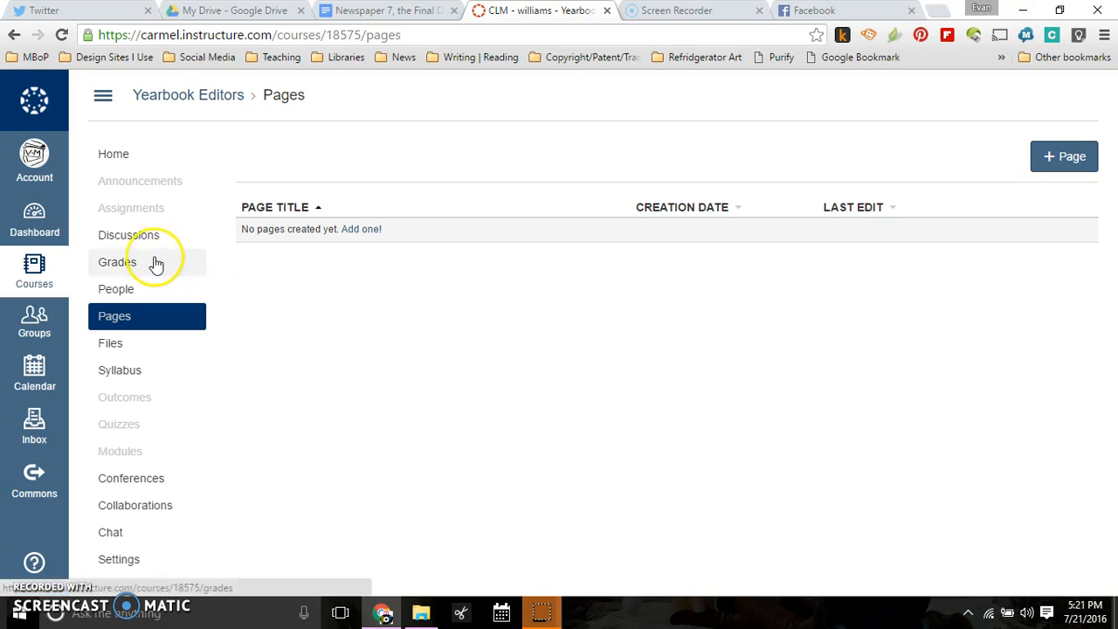
{"action": "left_click", "coordinate": [194, 11]}
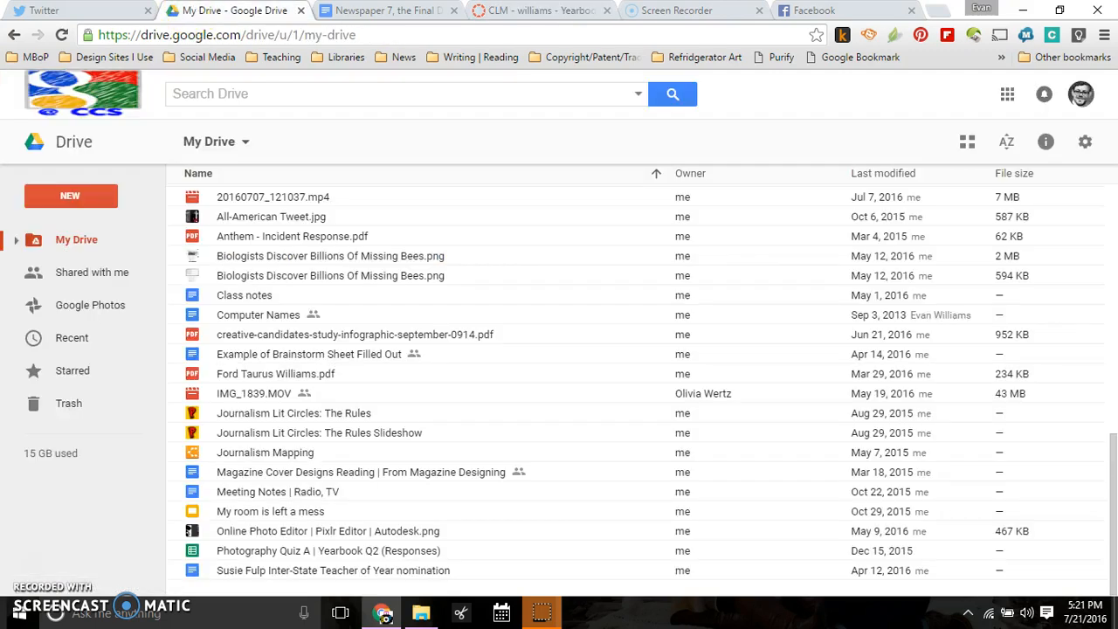
{"action": "left_click", "coordinate": [335, 9]}
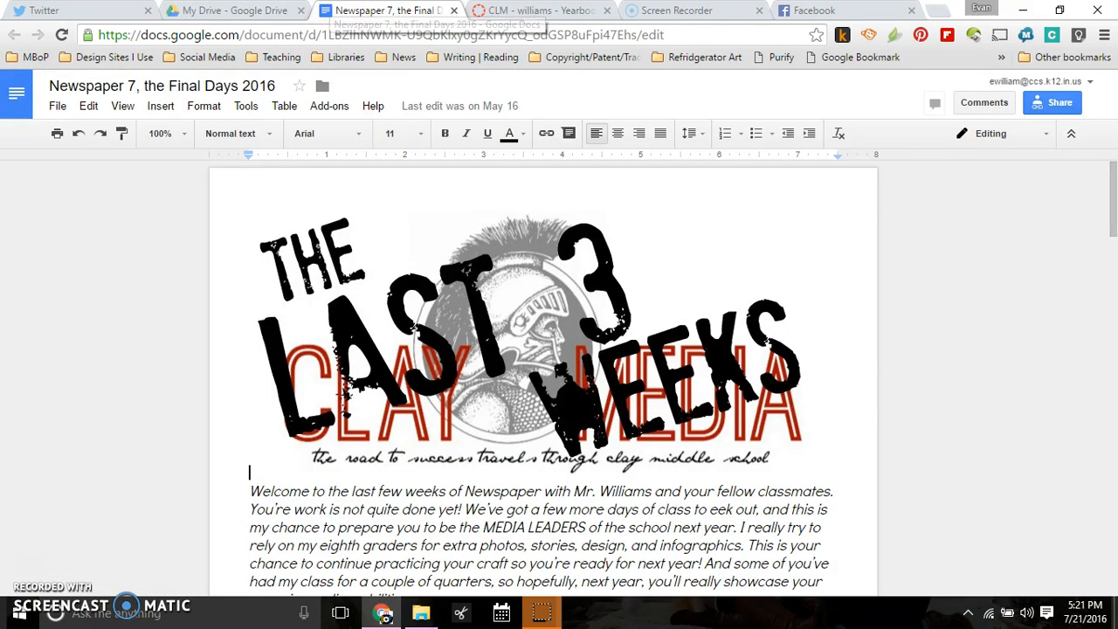
{"action": "scroll", "coordinate": [367, 282], "scroll_direction": "down", "scroll_amount": 2}
{"action": "scroll", "coordinate": [370, 275], "scroll_direction": "up", "scroll_amount": 2}
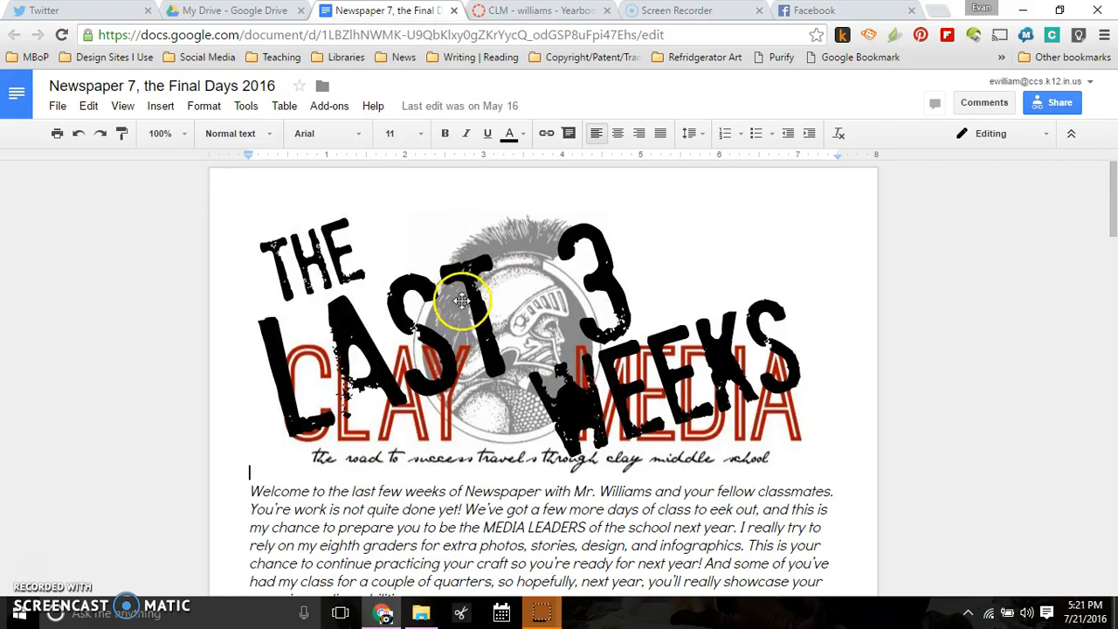
{"action": "left_click", "coordinate": [460, 301]}
{"action": "scroll", "coordinate": [476, 319], "scroll_direction": "down", "scroll_amount": 10}
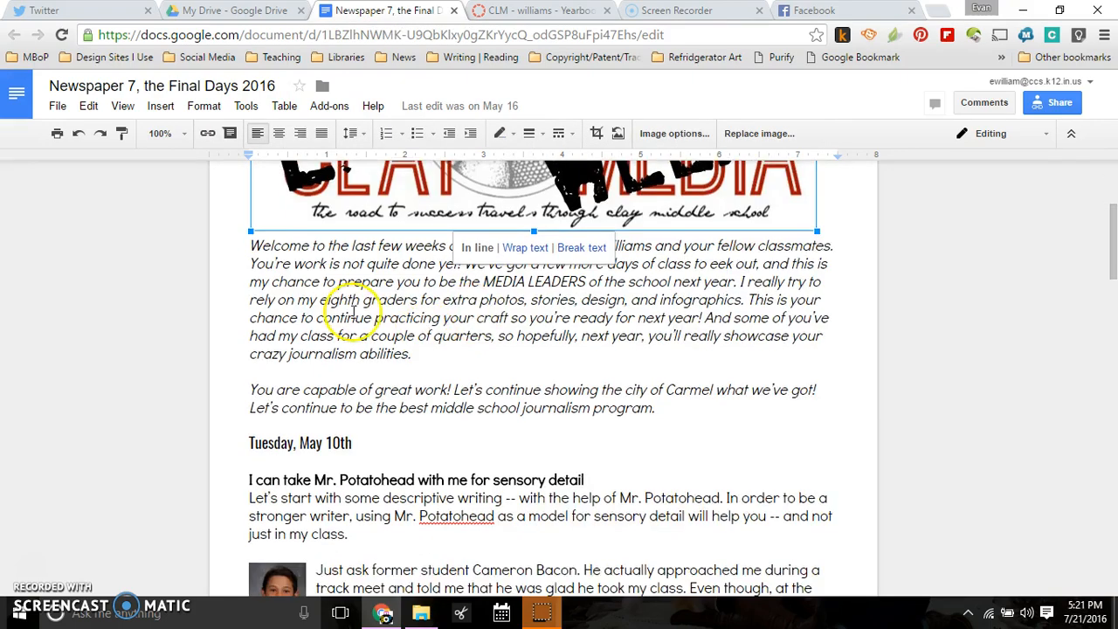
{"action": "scroll", "coordinate": [331, 400], "scroll_direction": "down", "scroll_amount": 3}
{"action": "scroll", "coordinate": [499, 320], "scroll_direction": "up", "scroll_amount": 3}
{"action": "scroll", "coordinate": [429, 420], "scroll_direction": "down", "scroll_amount": 5}
{"action": "scroll", "coordinate": [361, 358], "scroll_direction": "down", "scroll_amount": 10}
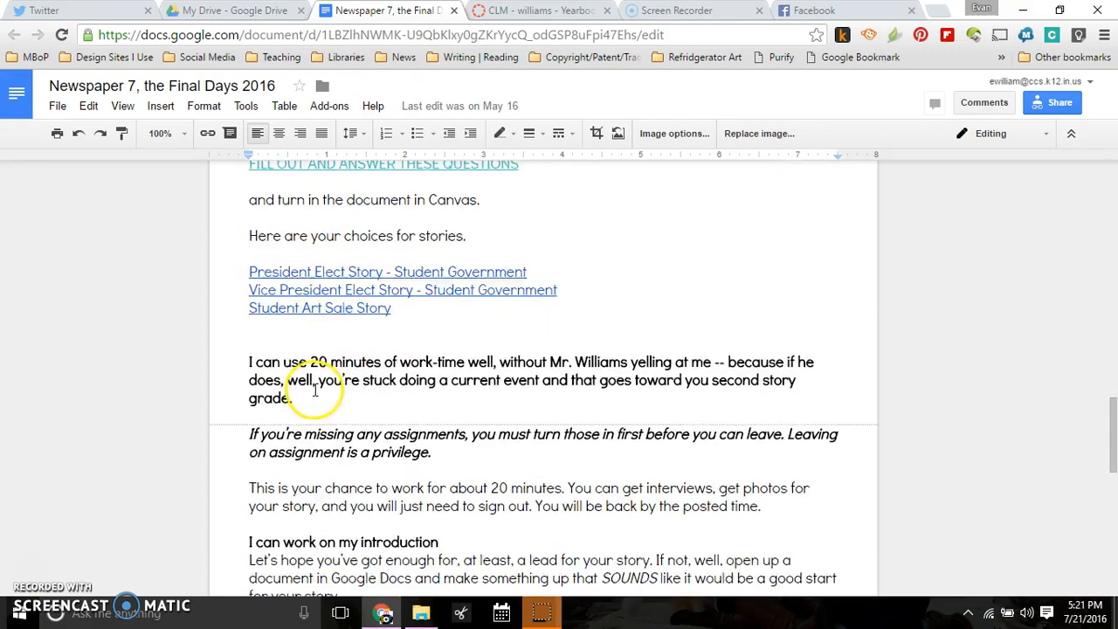
{"action": "scroll", "coordinate": [339, 366], "scroll_direction": "up", "scroll_amount": 20}
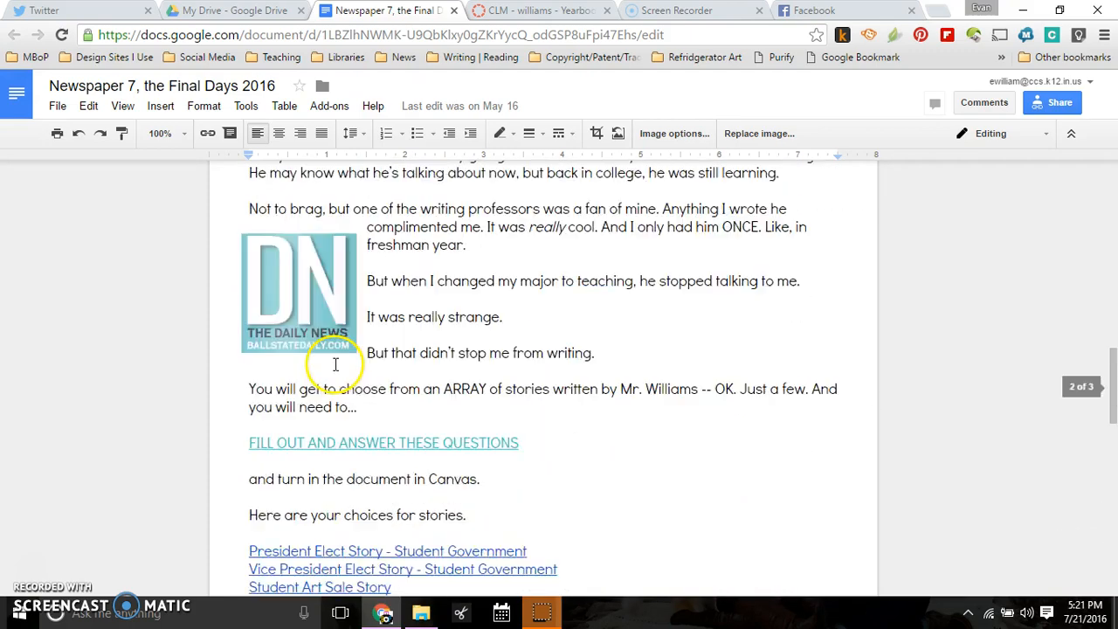
{"action": "scroll", "coordinate": [499, 350], "scroll_direction": "down", "scroll_amount": 3}
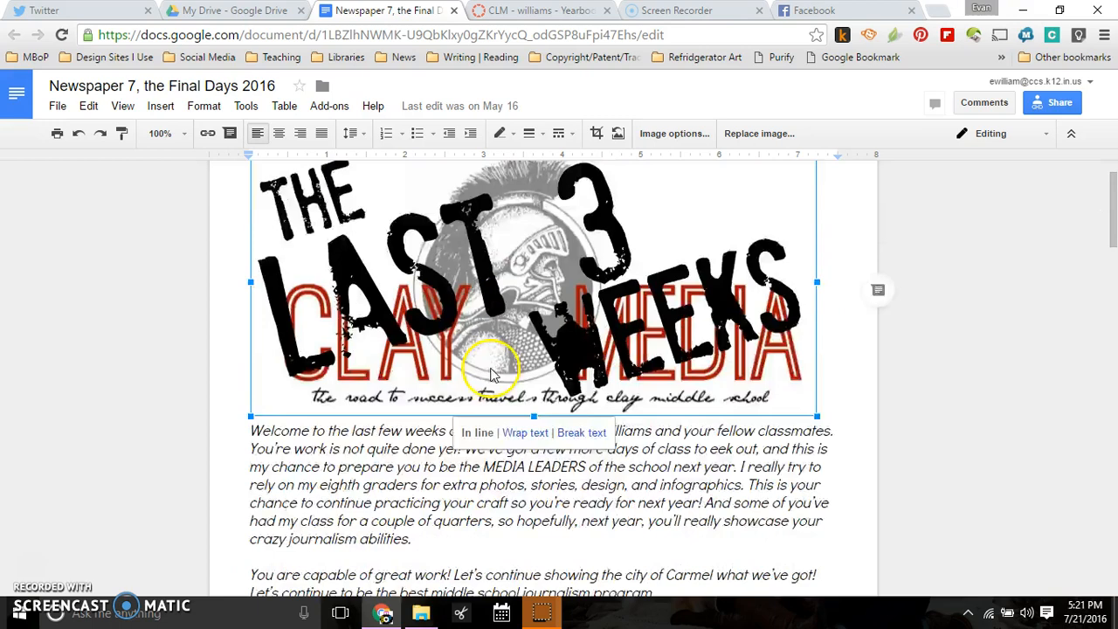
{"action": "scroll", "coordinate": [435, 406], "scroll_direction": "up", "scroll_amount": 3}
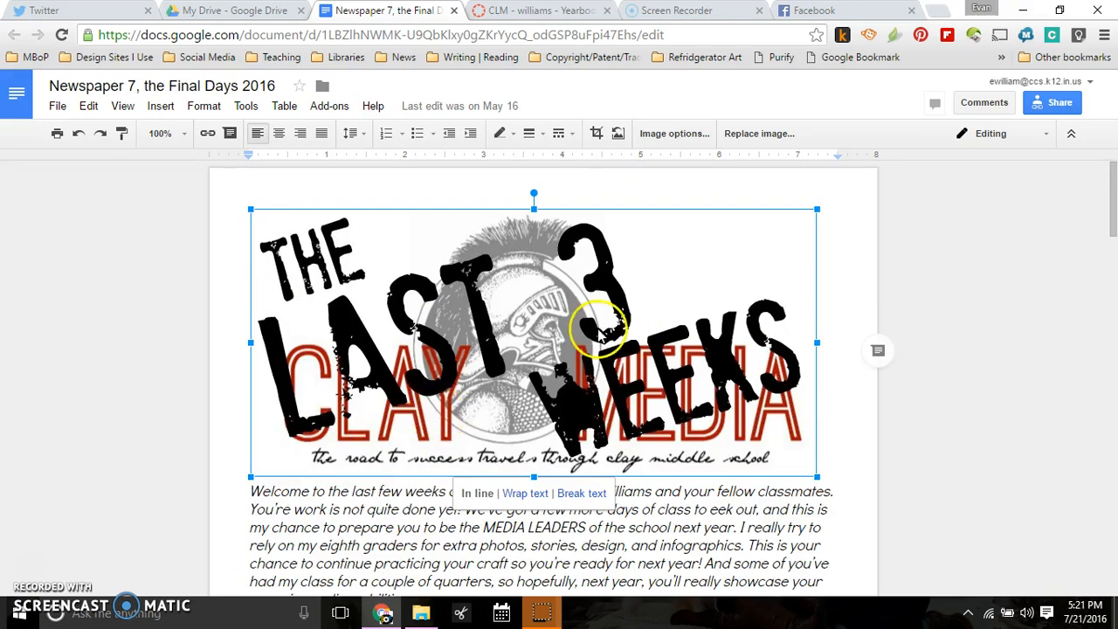
Switch to Canvas and start a new page in the Yearbook Editors course.
{"action": "left_click", "coordinate": [538, 10]}
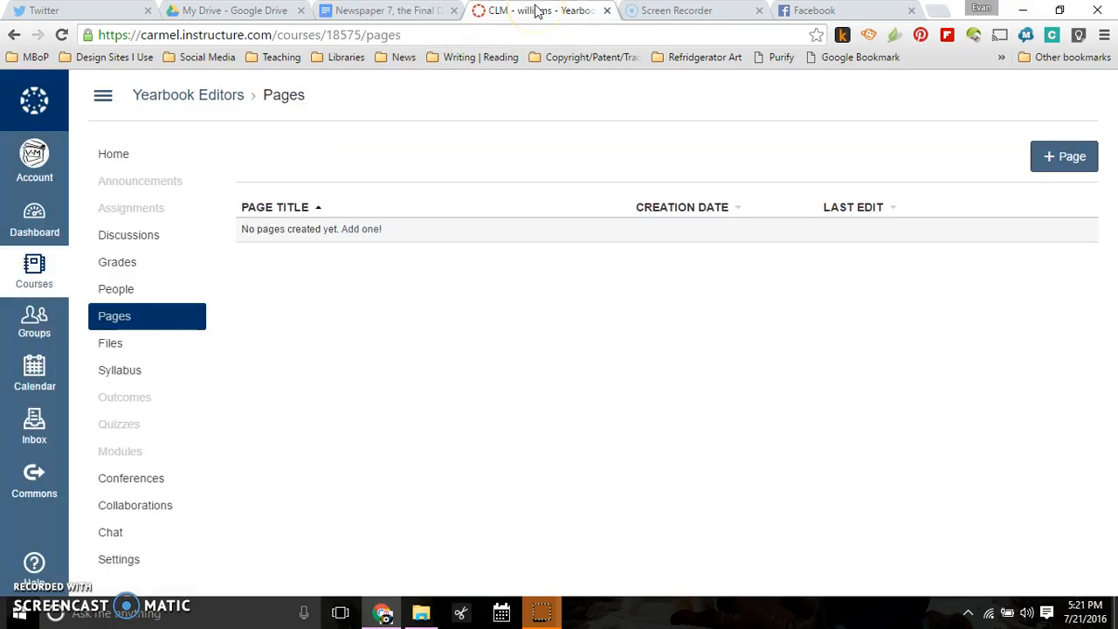
{"action": "left_click", "coordinate": [393, 10]}
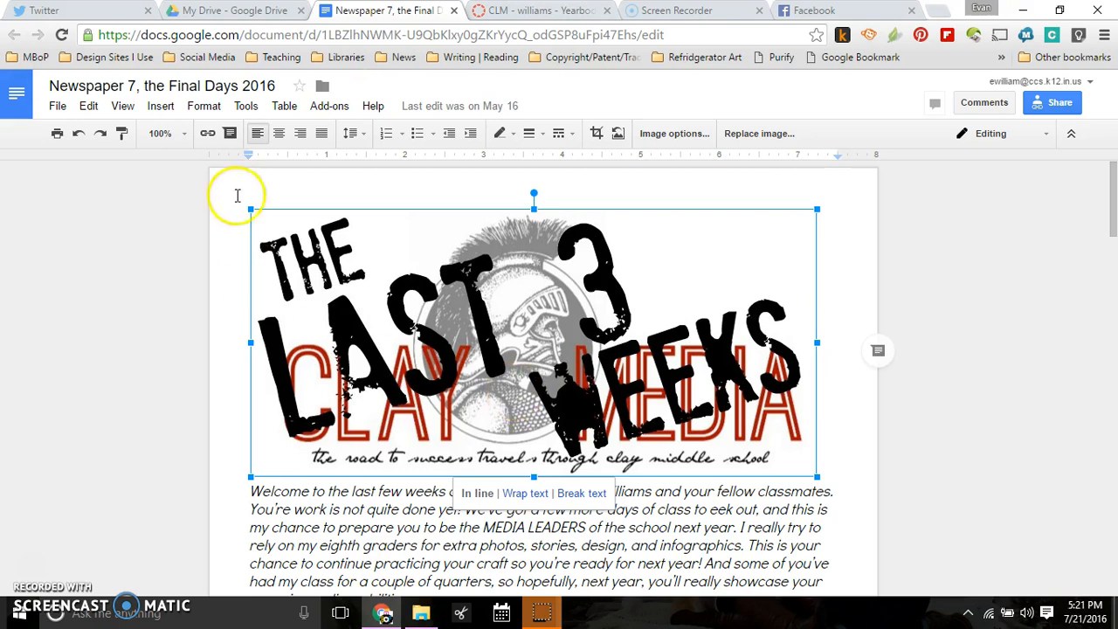
{"action": "scroll", "coordinate": [424, 282], "scroll_direction": "down", "scroll_amount": 1}
{"action": "left_click", "coordinate": [533, 483]}
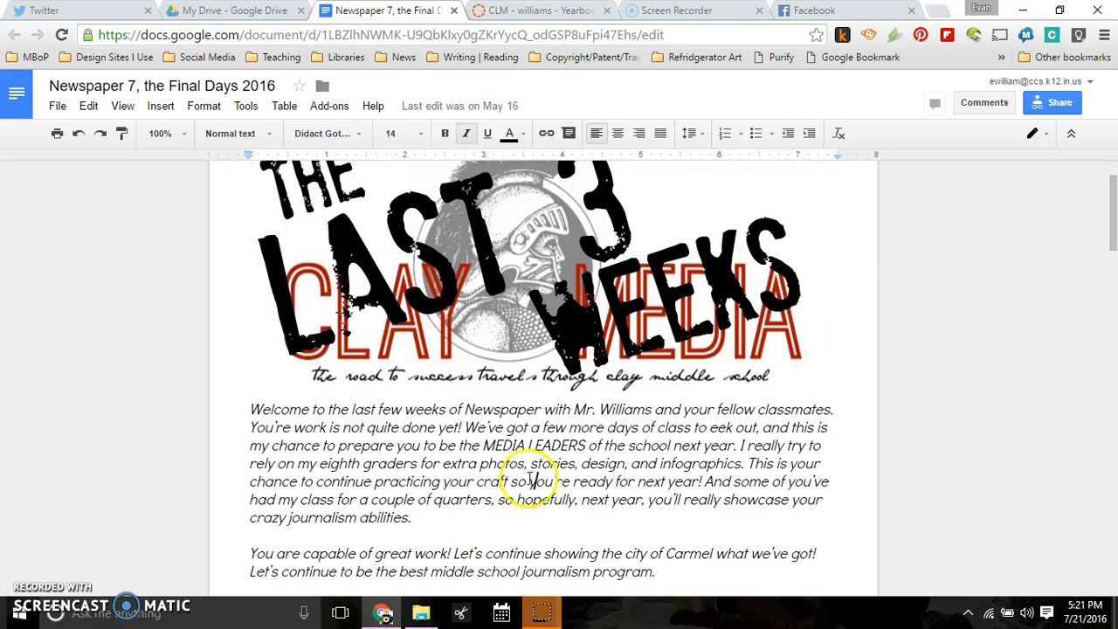
{"action": "left_click", "coordinate": [532, 11]}
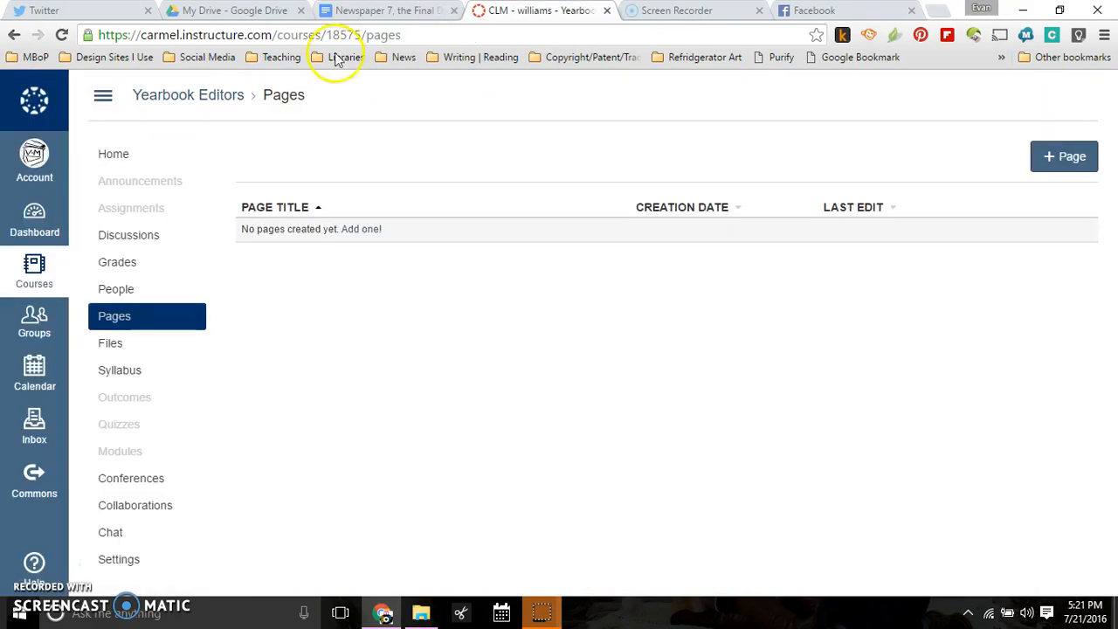
{"action": "left_click", "coordinate": [1063, 157]}
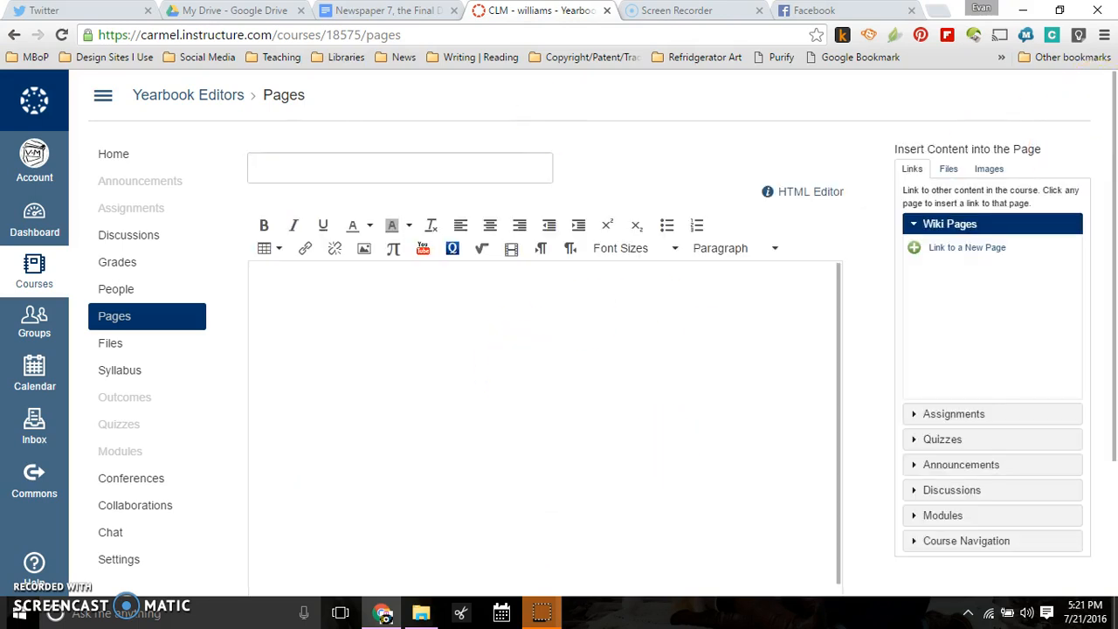
Return to the newspaper document in Google Docs and review its sensory detail table and story analysis section.
{"action": "left_click", "coordinate": [389, 10]}
{"action": "scroll", "coordinate": [404, 227], "scroll_direction": "up", "scroll_amount": 1}
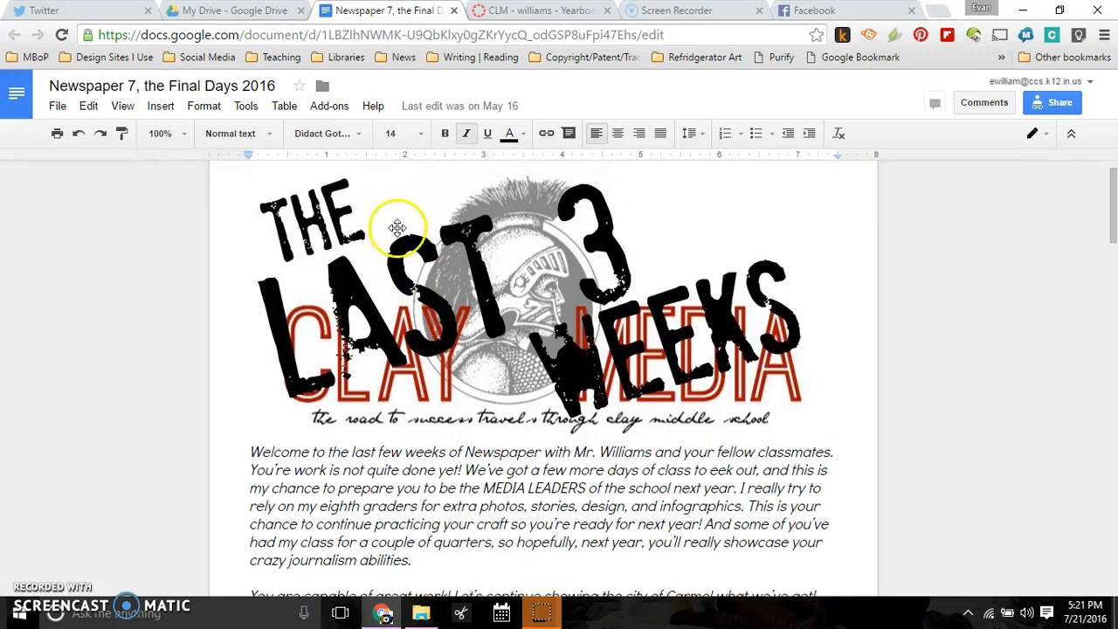
{"action": "scroll", "coordinate": [377, 227], "scroll_direction": "down", "scroll_amount": 4}
{"action": "scroll", "coordinate": [332, 350], "scroll_direction": "down", "scroll_amount": 4}
{"action": "scroll", "coordinate": [357, 225], "scroll_direction": "down", "scroll_amount": 2}
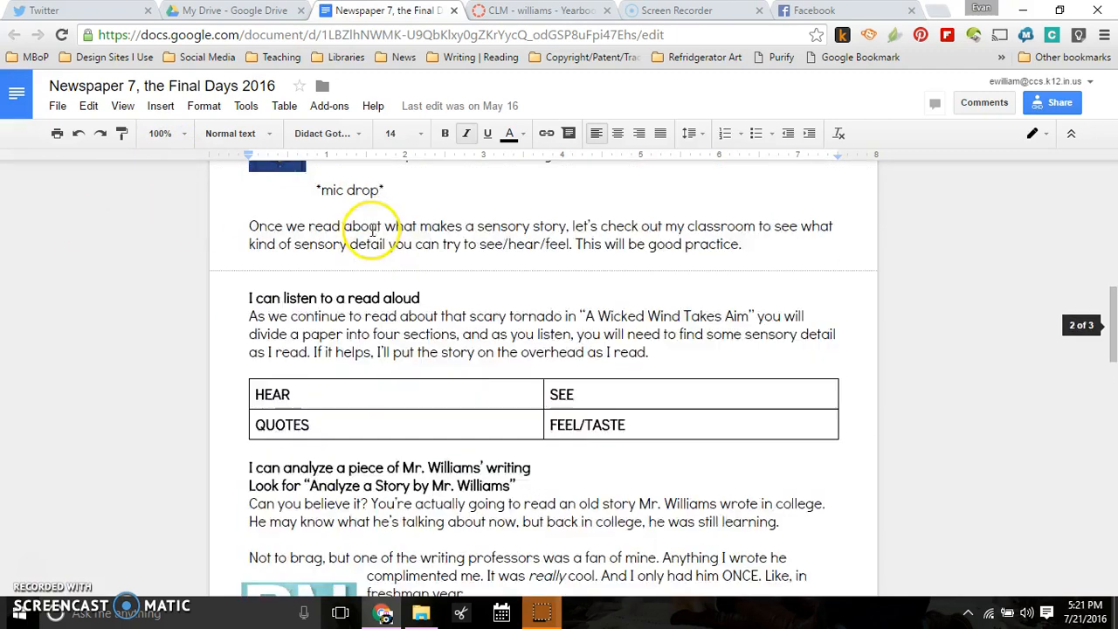
{"action": "scroll", "coordinate": [300, 305], "scroll_direction": "up", "scroll_amount": 2}
{"action": "scroll", "coordinate": [475, 317], "scroll_direction": "down", "scroll_amount": 3}
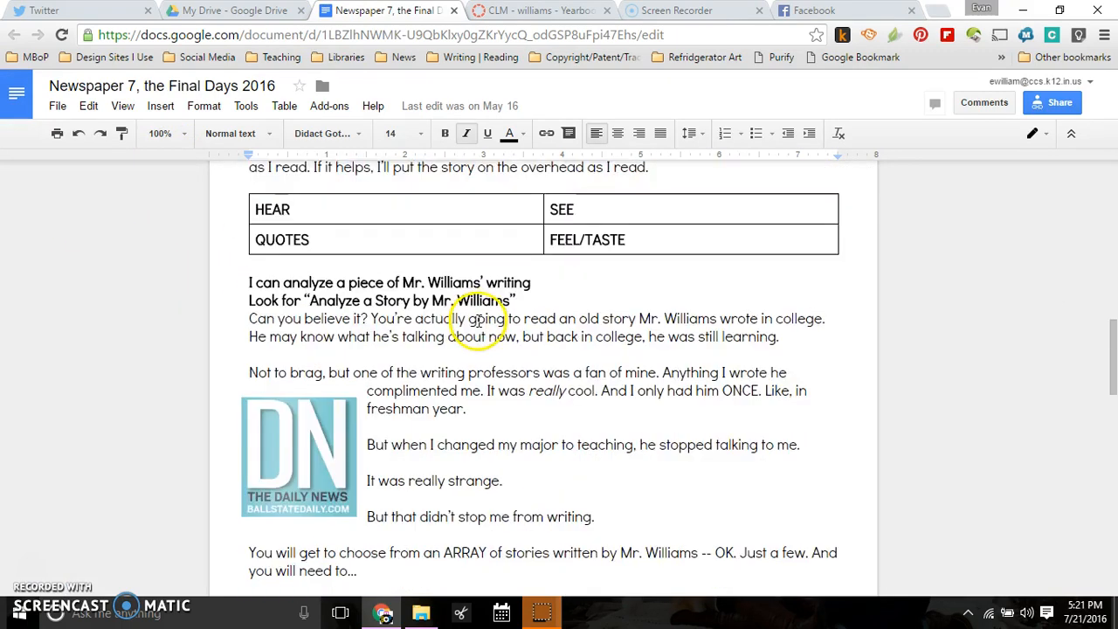
{"action": "scroll", "coordinate": [474, 309], "scroll_direction": "up", "scroll_amount": 12}
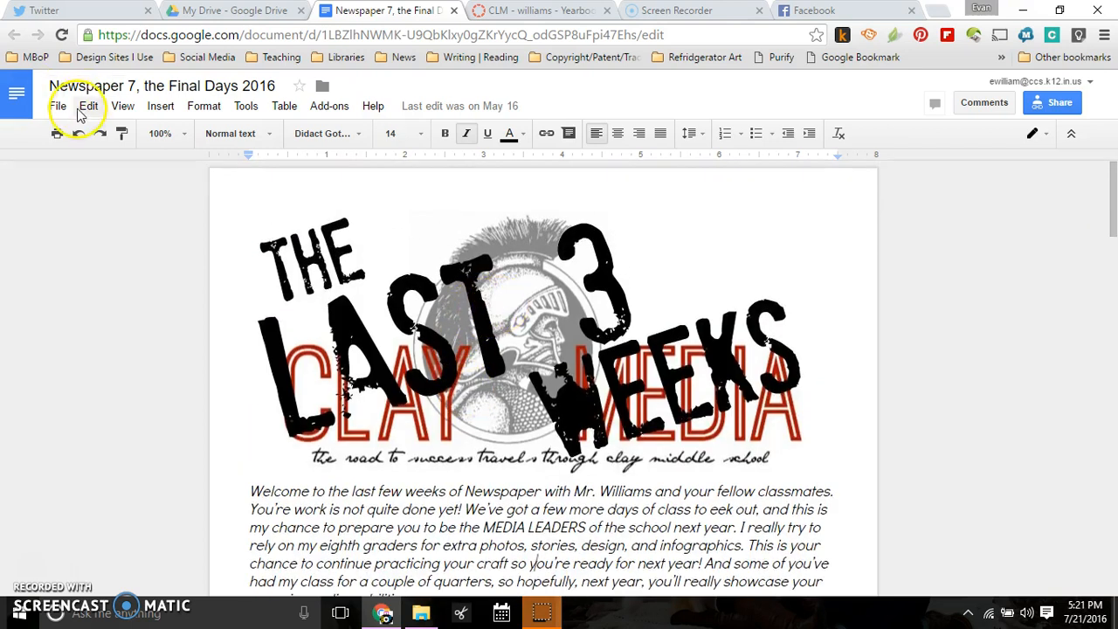
Open the document's Publish to the web settings and copy its iframe embed code.
{"action": "left_click", "coordinate": [58, 106]}
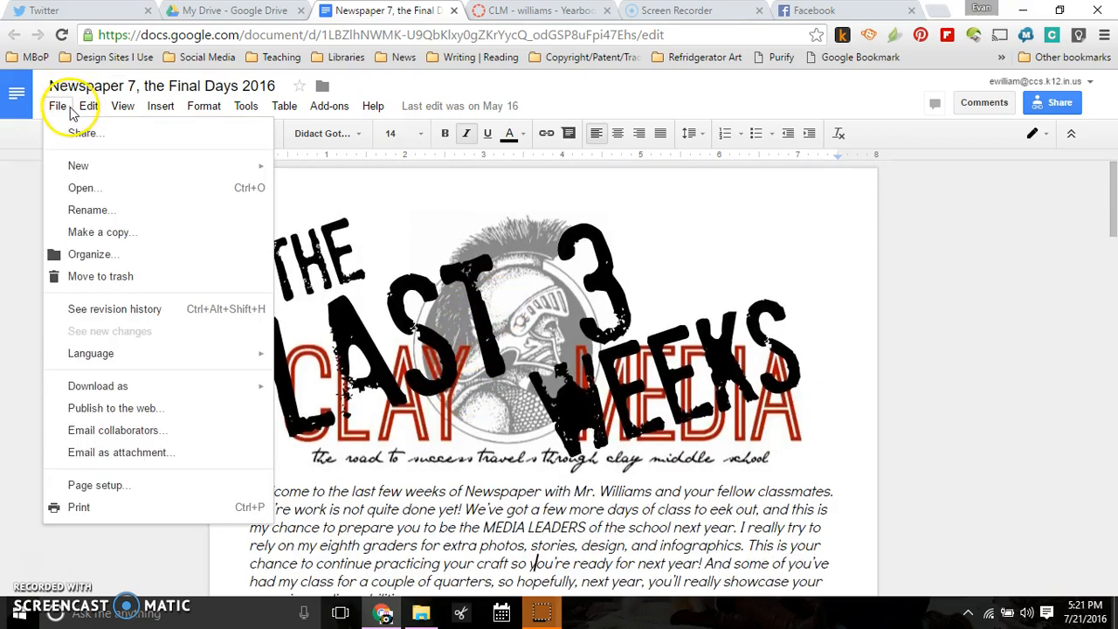
{"action": "left_click", "coordinate": [82, 410]}
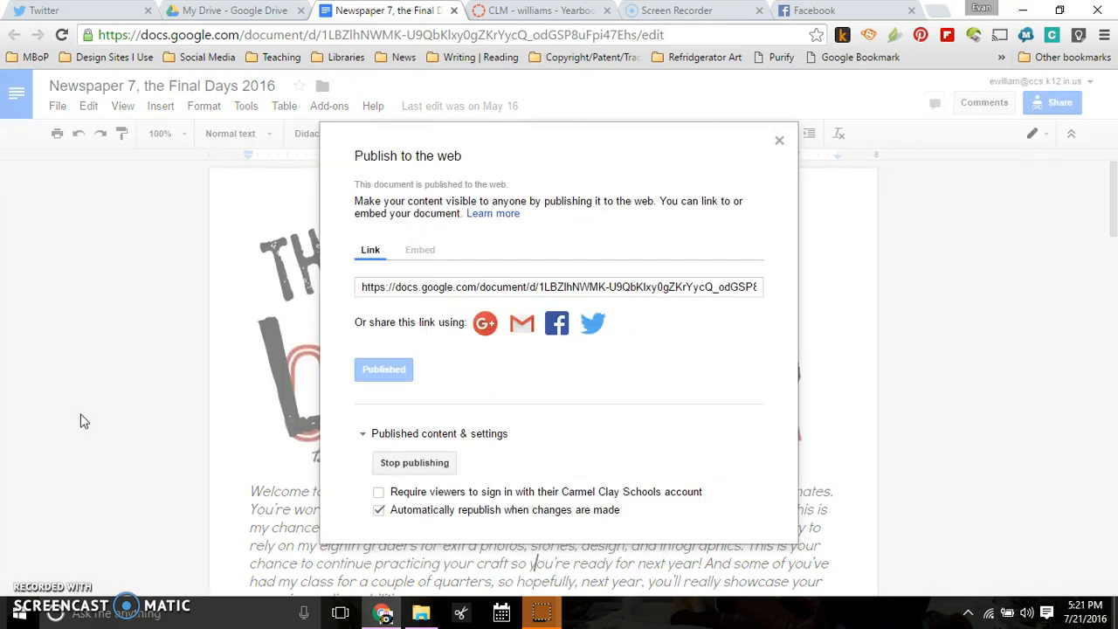
{"action": "left_click", "coordinate": [392, 295]}
{"action": "left_click", "coordinate": [419, 254]}
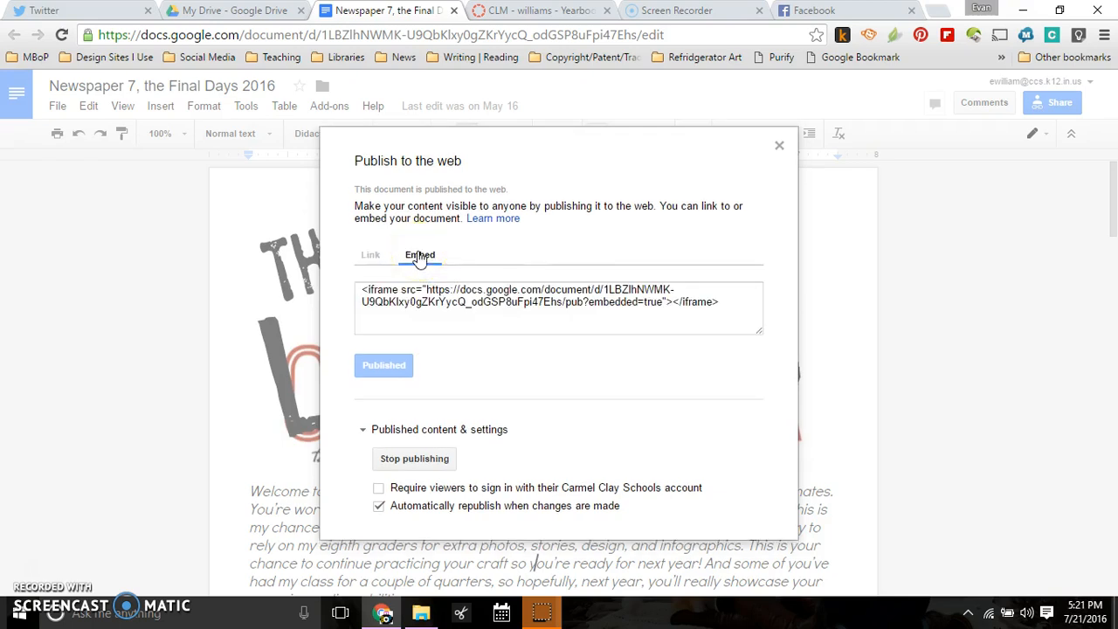
{"action": "left_click", "coordinate": [376, 295]}
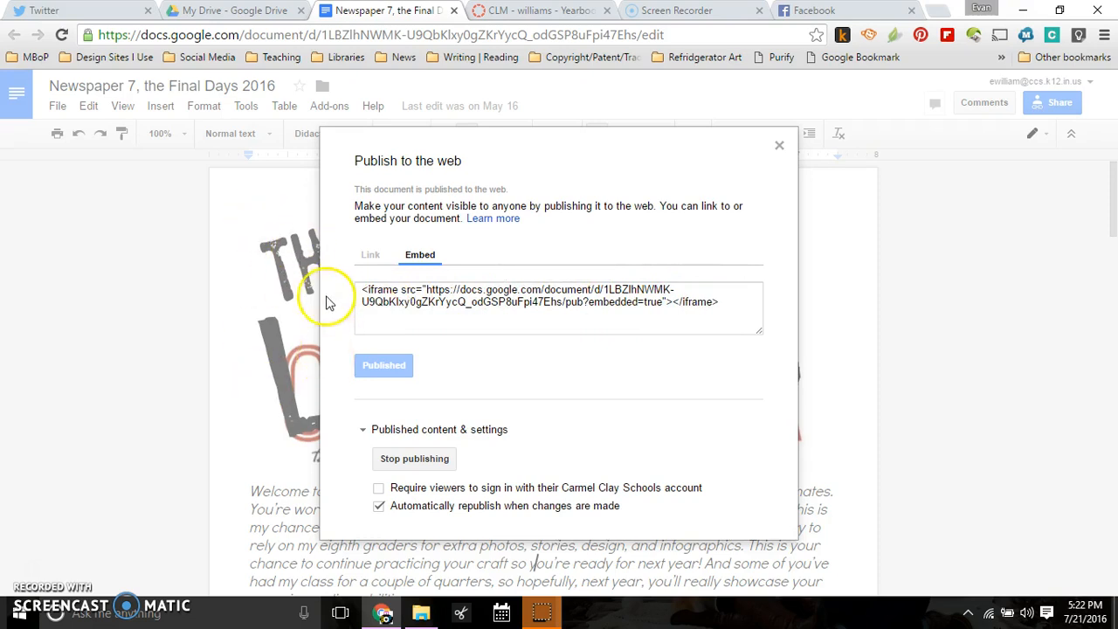
{"action": "left_click", "coordinate": [551, 307]}
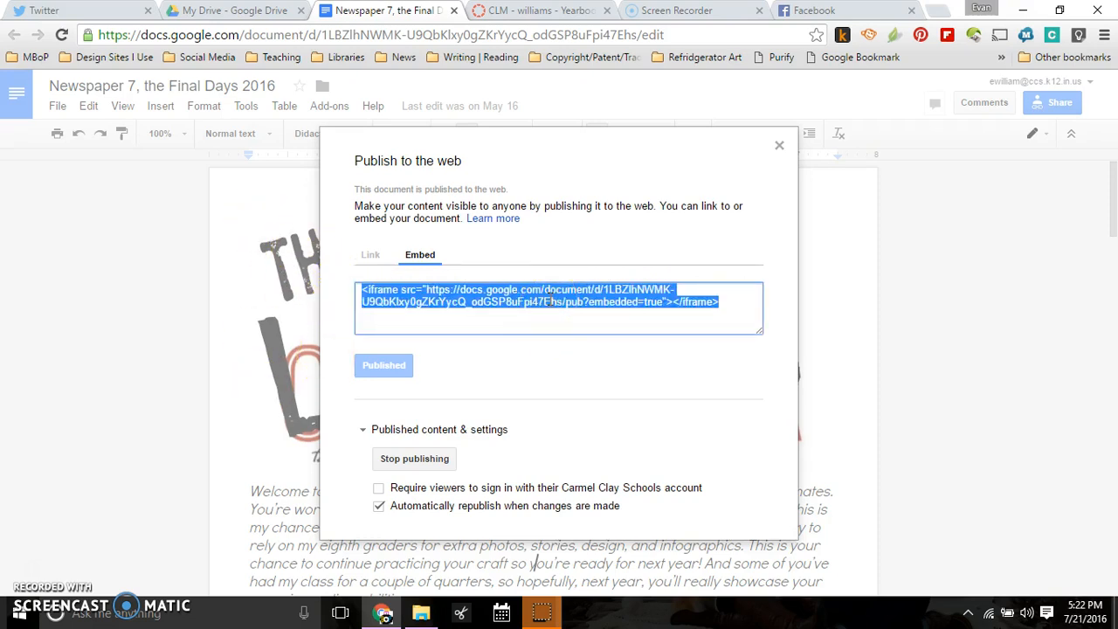
Switch to the new Canvas page, paste the iframe embed code as HTML and return to the Rich Content Editor.
{"action": "key", "text": "ctrl+Tab"}
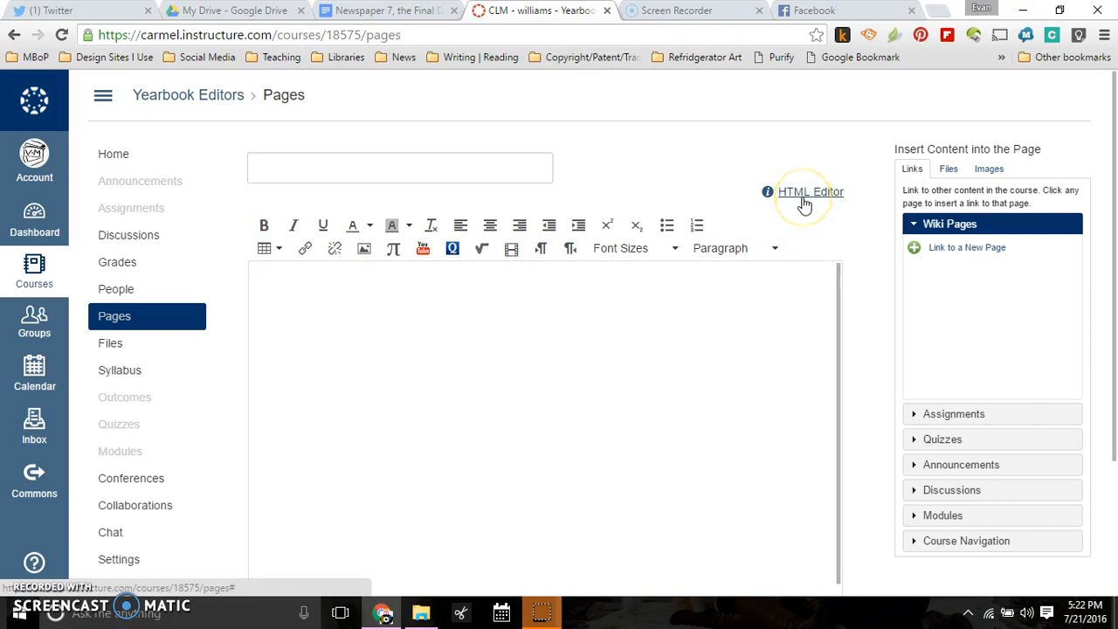
{"action": "left_click", "coordinate": [804, 201]}
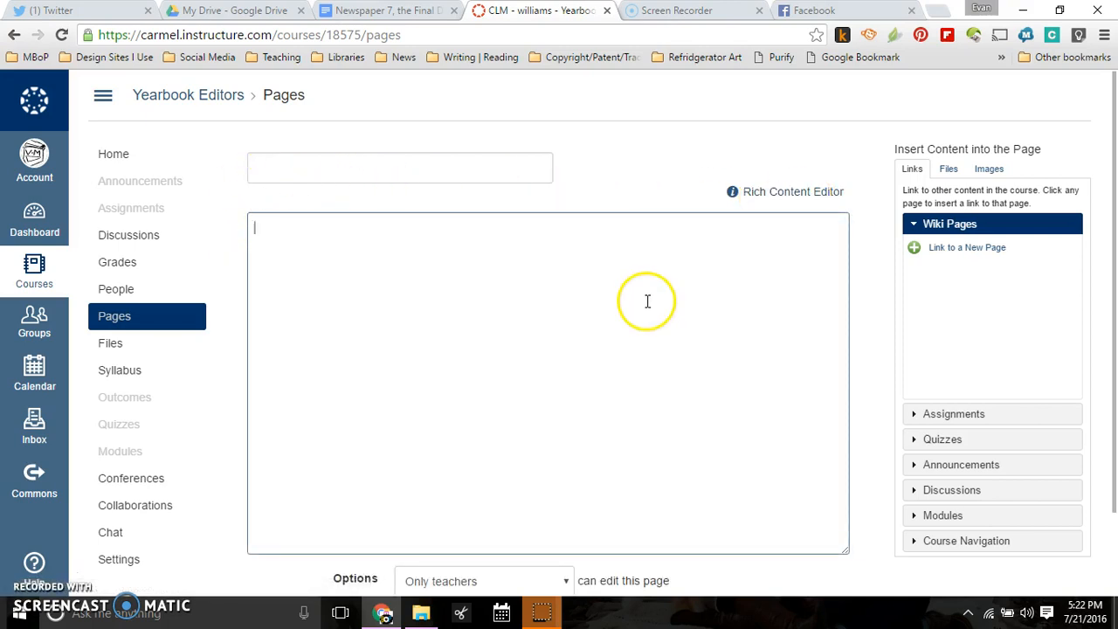
{"action": "type", "text": "<iframe src=\"https://docs.google.com/document/d/1LBZIhNWMK-U9QbKlxy0gZKrYycQ_odGSP8uFpi47Ehs/pub?embedded=true\"></iframe>"}
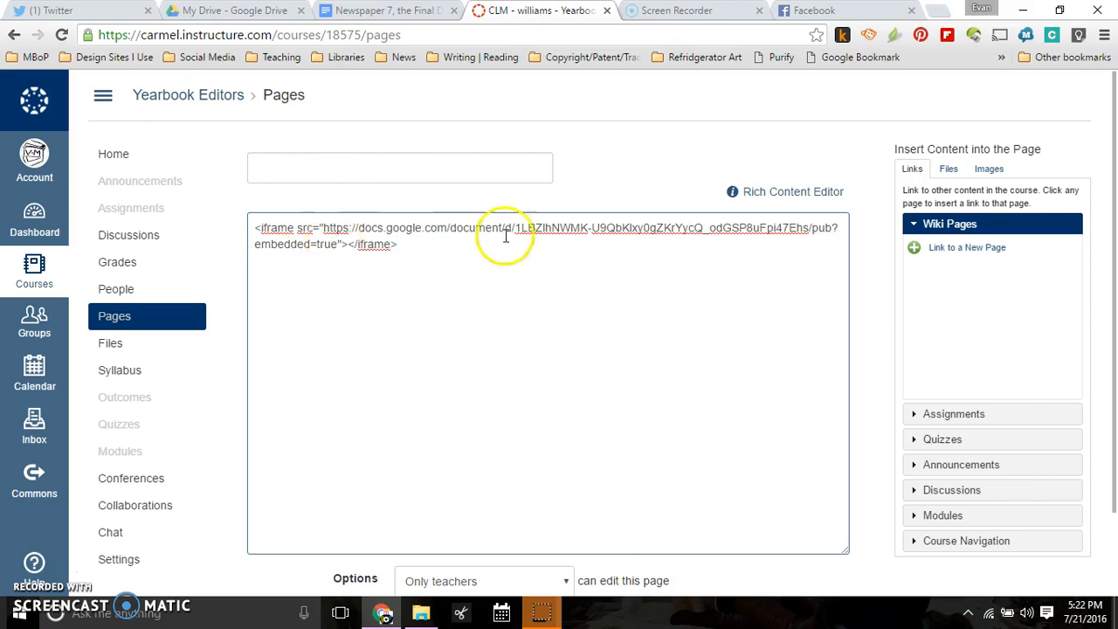
{"action": "left_click", "coordinate": [769, 197]}
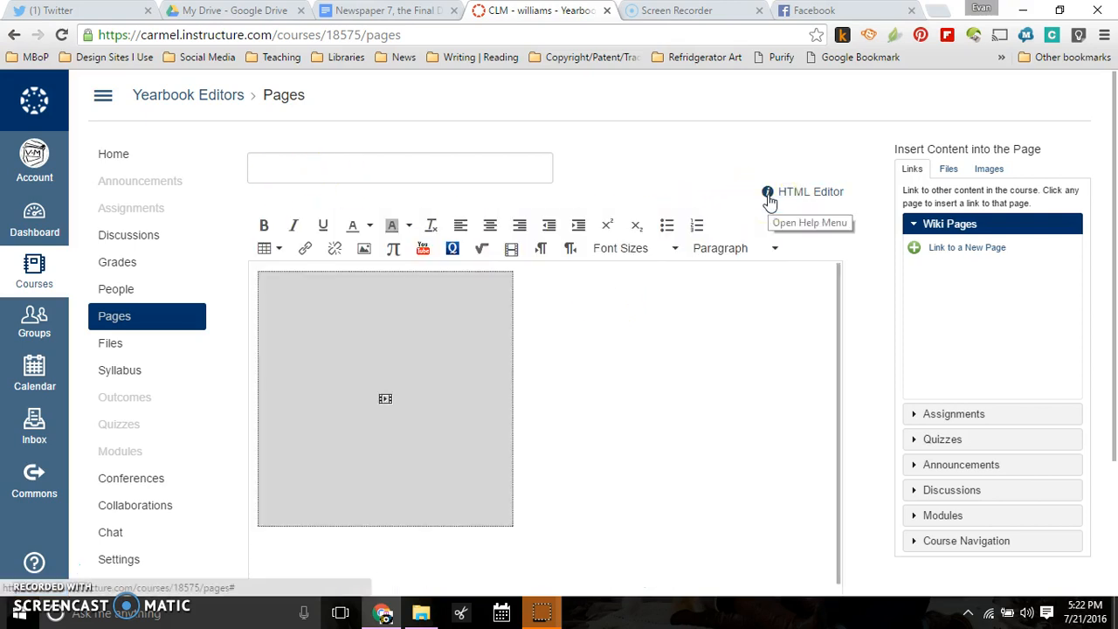
Enlarge the embedded document frame to nearly the full editor width and center it on the page.
{"action": "left_click", "coordinate": [424, 399]}
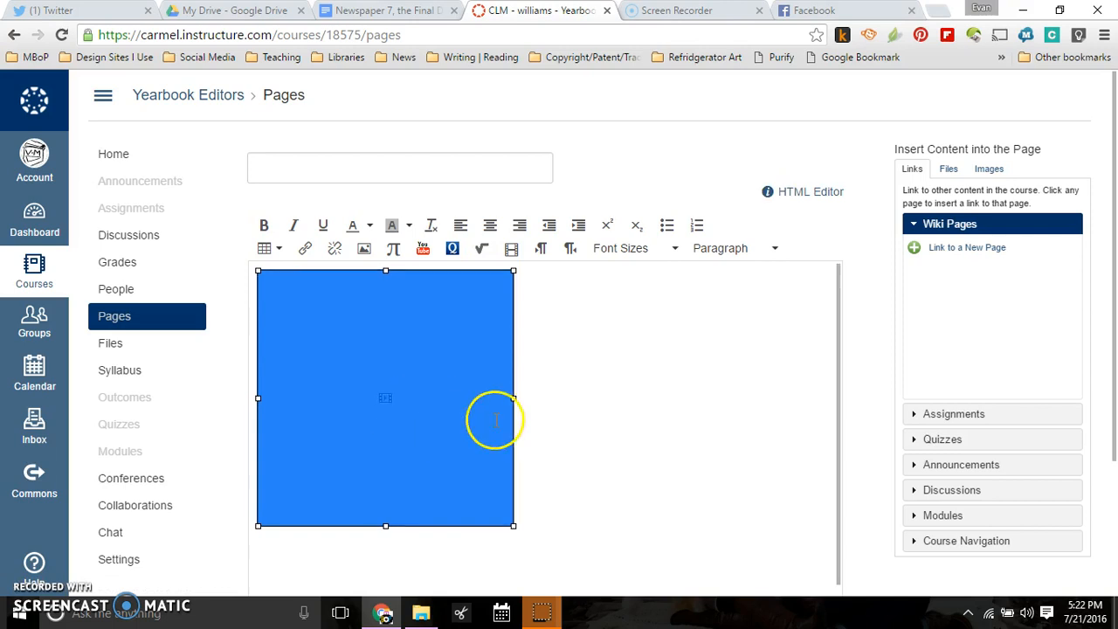
{"action": "scroll", "coordinate": [496, 420], "scroll_direction": "down", "scroll_amount": 1}
{"action": "left_click_drag", "start_coordinate": [514, 508], "coordinate": [778, 615]}
{"action": "left_click", "coordinate": [817, 477]}
{"action": "scroll", "coordinate": [819, 470], "scroll_direction": "up", "scroll_amount": 1}
{"action": "left_click", "coordinate": [700, 384]}
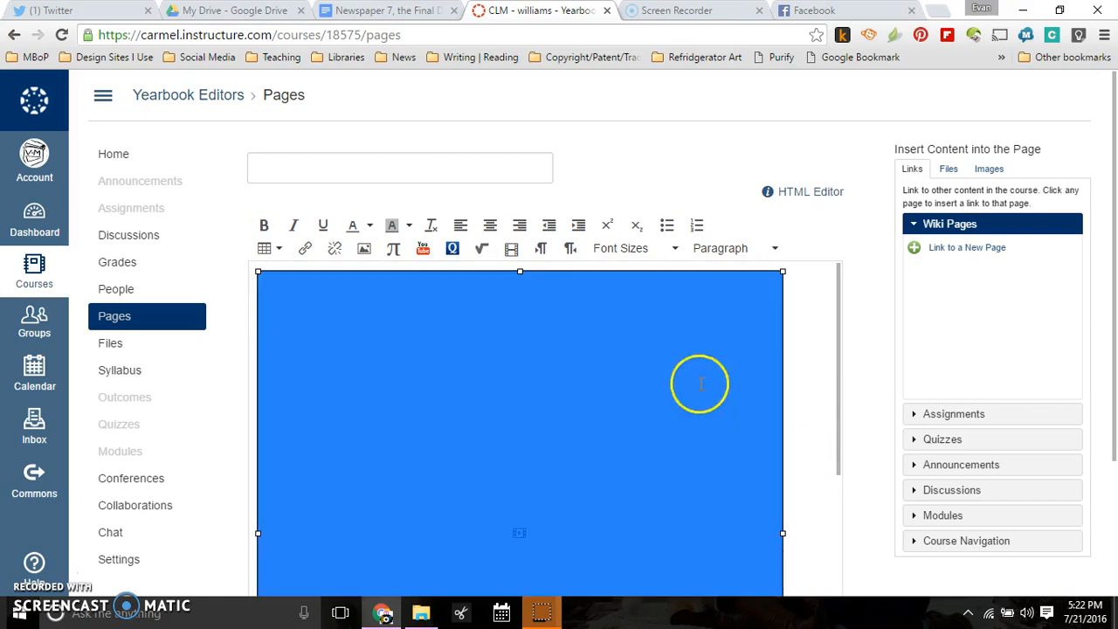
{"action": "left_click", "coordinate": [489, 225]}
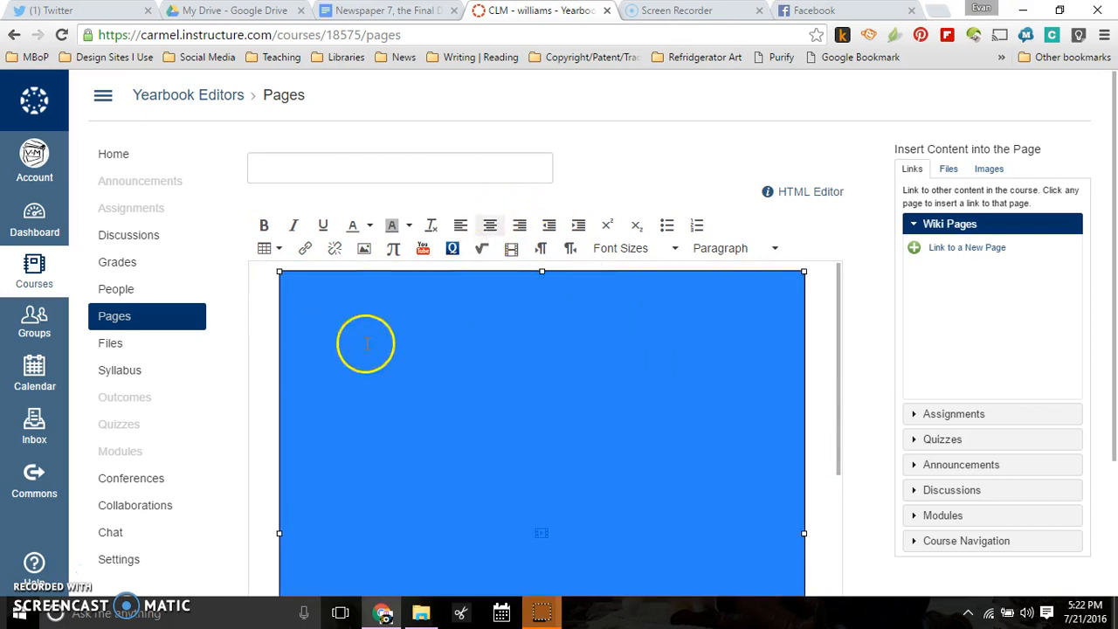
Title the page Welcome and save it without publishing.
{"action": "left_click", "coordinate": [369, 164]}
{"action": "type", "text": "Welcome"}
{"action": "left_click", "coordinate": [622, 147]}
{"action": "scroll", "coordinate": [616, 153], "scroll_direction": "down", "scroll_amount": 2}
{"action": "scroll", "coordinate": [619, 161], "scroll_direction": "down", "scroll_amount": 1}
{"action": "scroll", "coordinate": [524, 552], "scroll_direction": "up", "scroll_amount": 2}
{"action": "scroll", "coordinate": [870, 571], "scroll_direction": "down", "scroll_amount": 2}
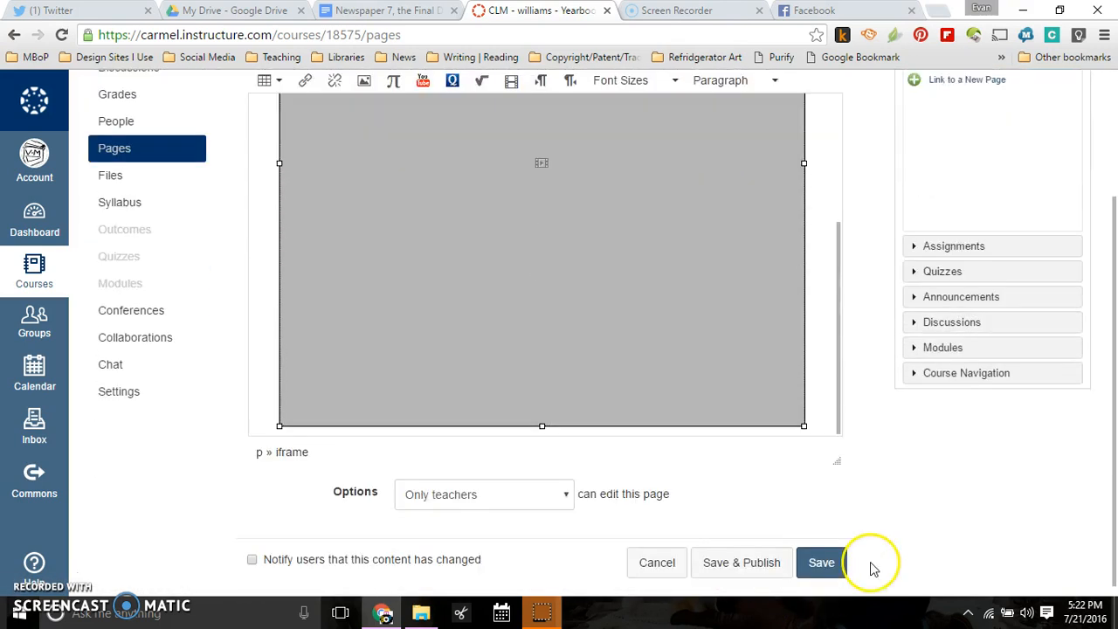
{"action": "left_click", "coordinate": [819, 550]}
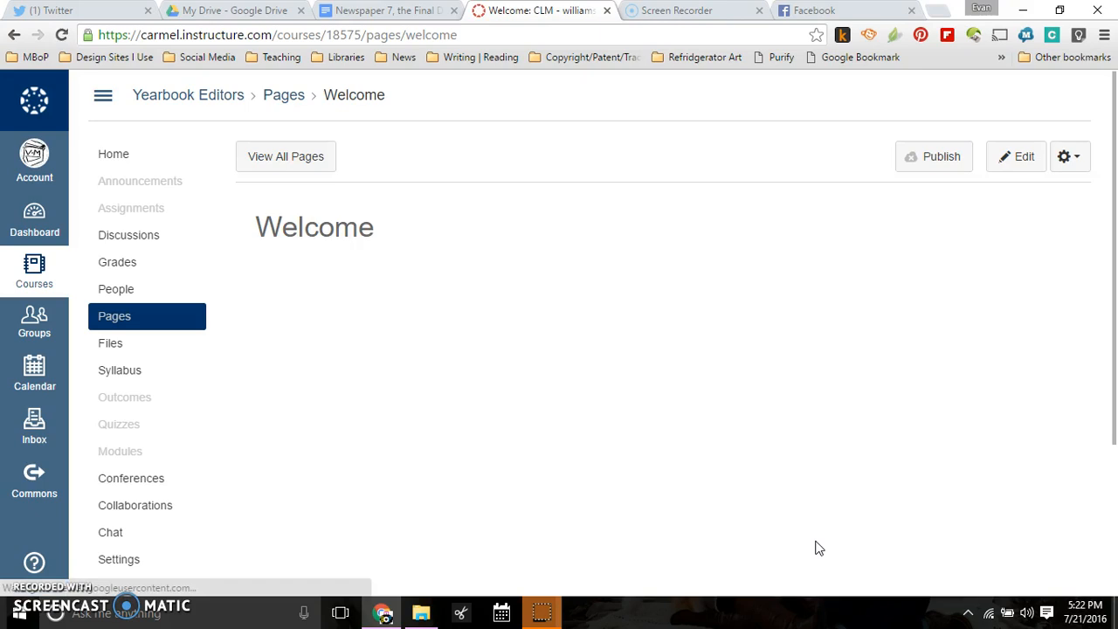
Check how the embedded newspaper document and its banner fit inside the frame on the saved Welcome page.
{"action": "scroll", "coordinate": [968, 320], "scroll_direction": "down", "scroll_amount": 6}
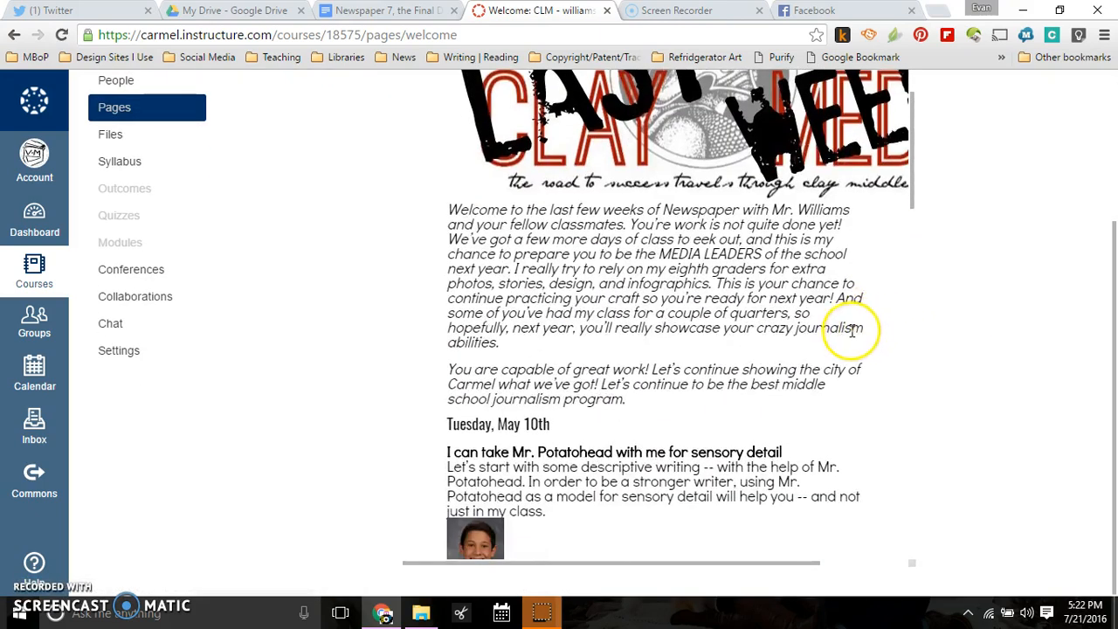
{"action": "mouse_move", "coordinate": [647, 565]}
{"action": "left_mouse_down"}
{"action": "mouse_move", "coordinate": [749, 568]}
{"action": "mouse_move", "coordinate": [638, 566]}
{"action": "left_mouse_up"}
{"action": "scroll", "coordinate": [654, 446], "scroll_direction": "up", "scroll_amount": 3}
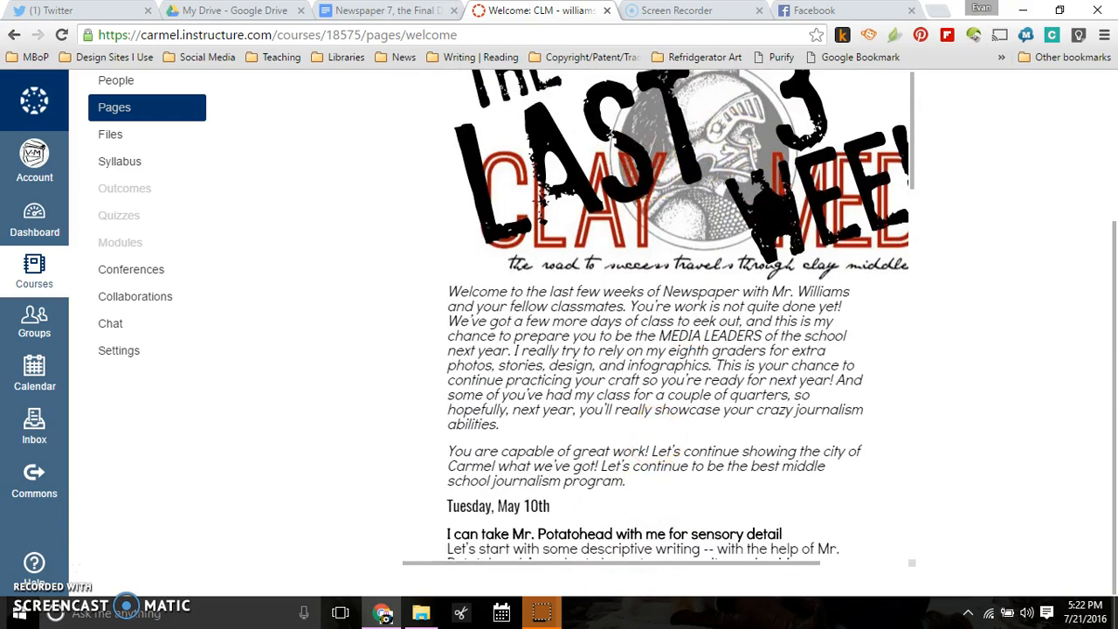
Switch to the Newspaper 7 Google Doc and shrink the banner image proportionally to about 5.2 inches wide.
{"action": "left_click", "coordinate": [404, 11]}
{"action": "left_click", "coordinate": [780, 149]}
{"action": "left_click", "coordinate": [637, 299]}
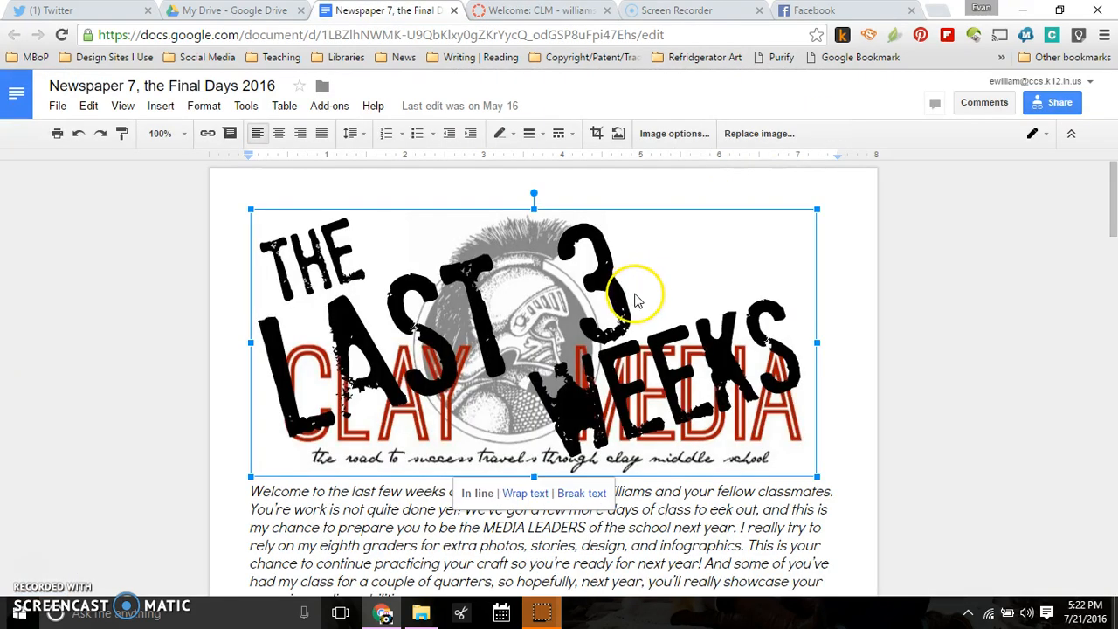
{"action": "left_click_drag", "start_coordinate": [814, 474], "coordinate": [614, 407]}
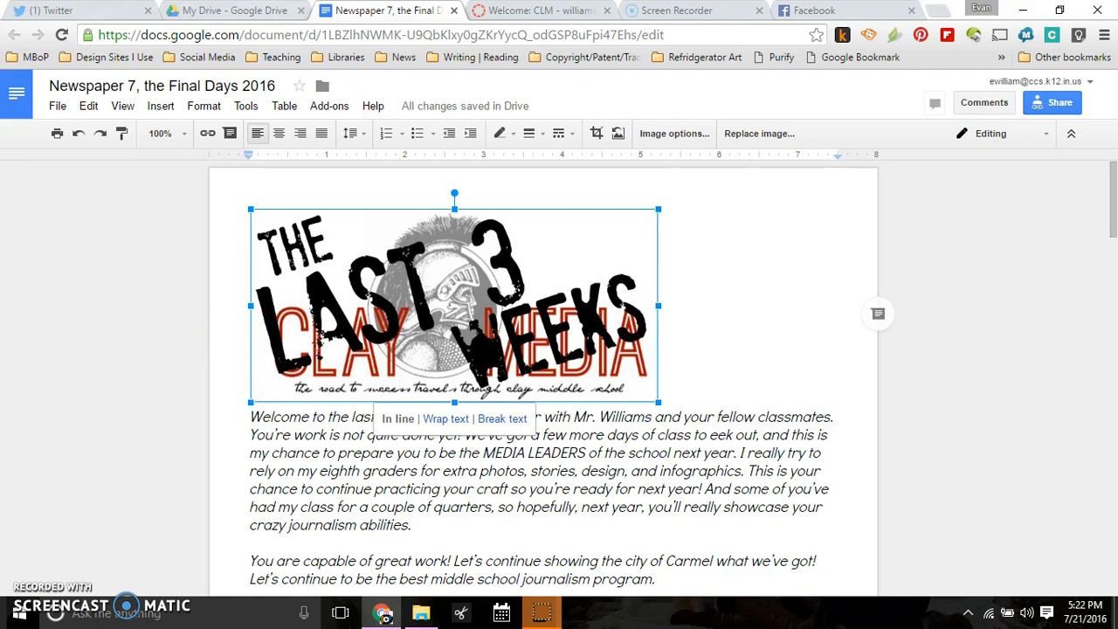
Return to the Canvas Welcome page, reload it and check how the banner fits in the embedded document.
{"action": "key", "text": "ctrl+Tab"}
{"action": "scroll", "coordinate": [542, 271], "scroll_direction": "up", "scroll_amount": 1}
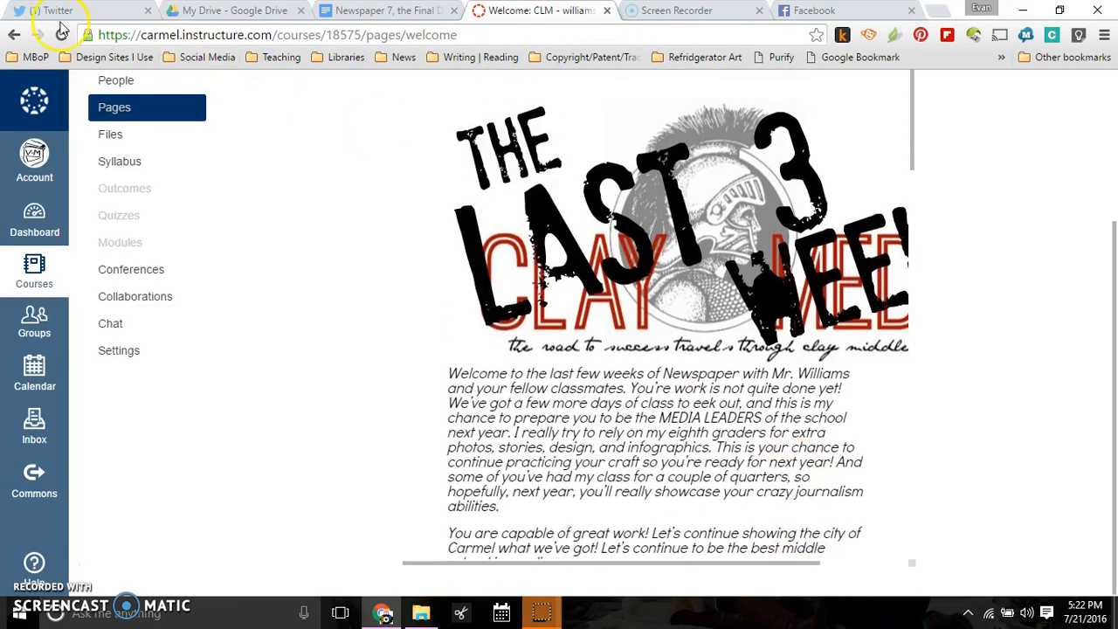
{"action": "left_click", "coordinate": [60, 34]}
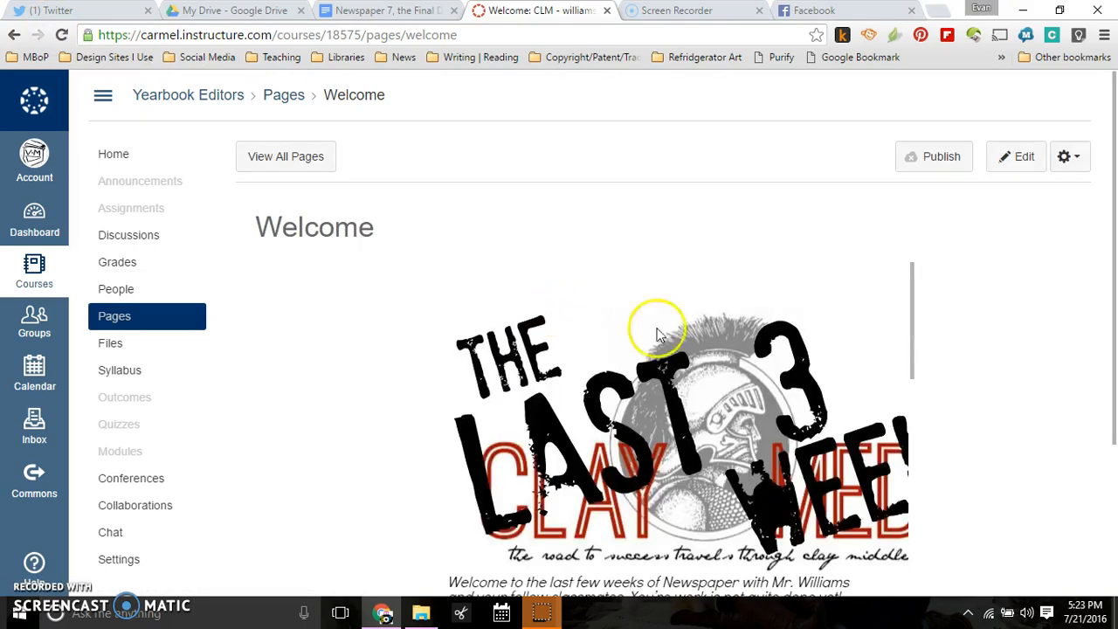
{"action": "scroll", "coordinate": [861, 322], "scroll_direction": "down", "scroll_amount": 3}
{"action": "scroll", "coordinate": [867, 338], "scroll_direction": "up", "scroll_amount": 2}
{"action": "scroll", "coordinate": [830, 332], "scroll_direction": "up", "scroll_amount": 1}
{"action": "scroll", "coordinate": [786, 349], "scroll_direction": "down", "scroll_amount": 5}
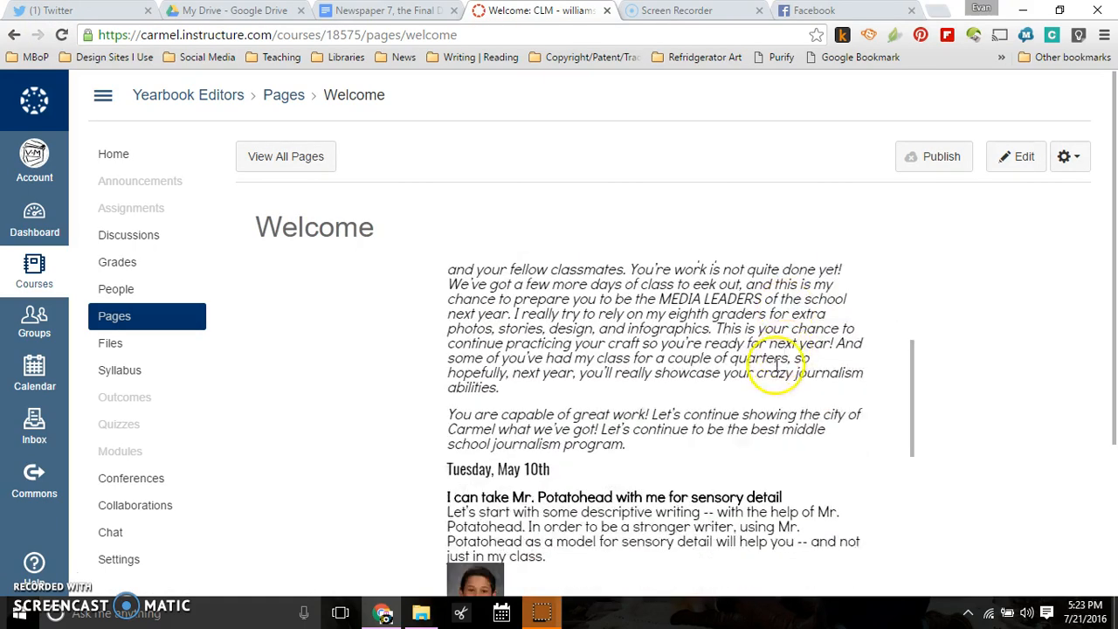
{"action": "scroll", "coordinate": [742, 393], "scroll_direction": "up", "scroll_amount": 4}
{"action": "scroll", "coordinate": [747, 398], "scroll_direction": "down", "scroll_amount": 1}
{"action": "scroll", "coordinate": [751, 402], "scroll_direction": "up", "scroll_amount": 4}
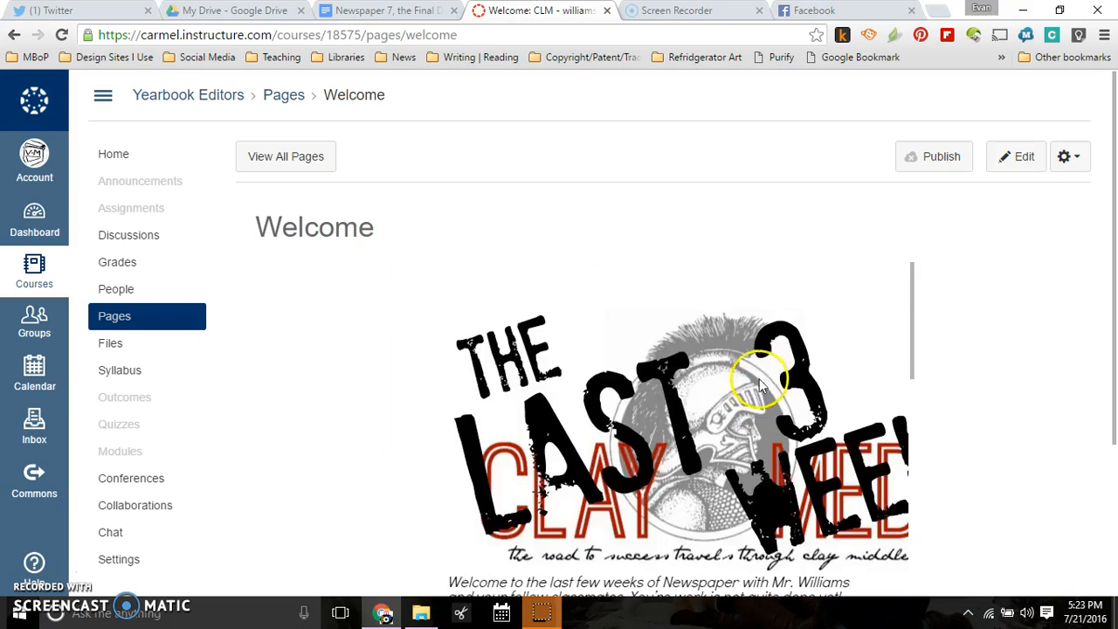
Reopen the Welcome page for editing, save it again as is and check the embedded banner.
{"action": "left_click", "coordinate": [1020, 157]}
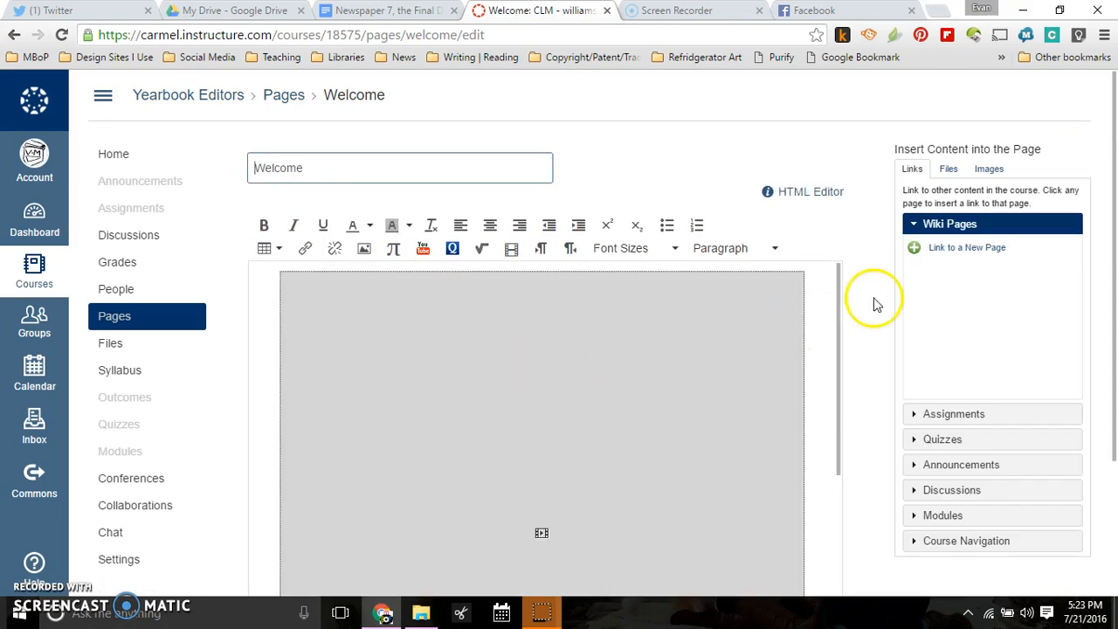
{"action": "scroll", "coordinate": [865, 306], "scroll_direction": "down", "scroll_amount": 2}
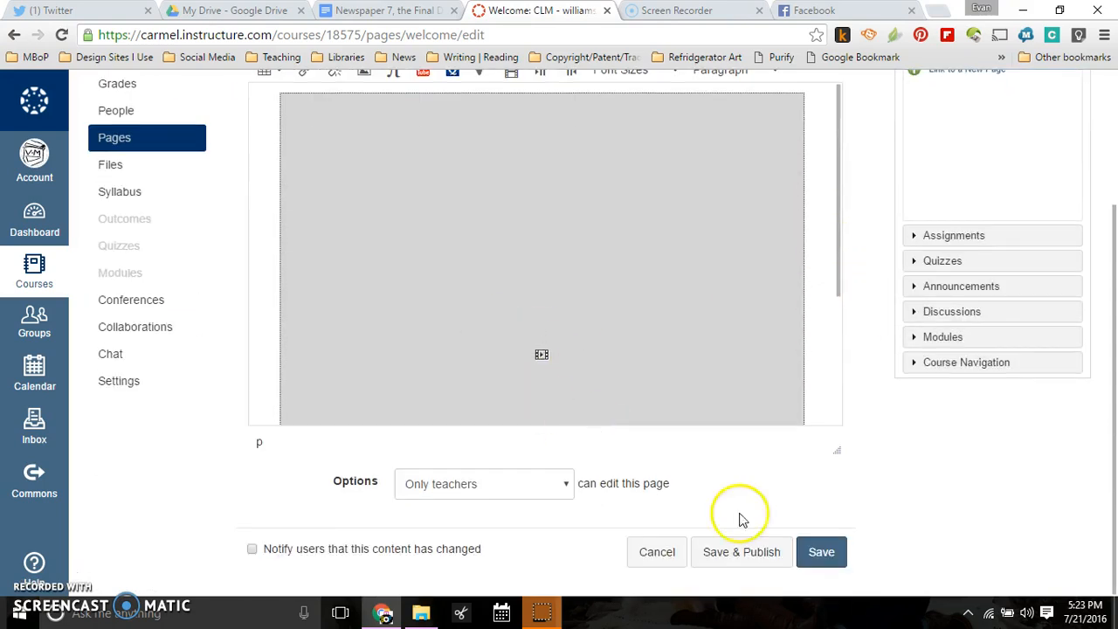
{"action": "left_click", "coordinate": [799, 552]}
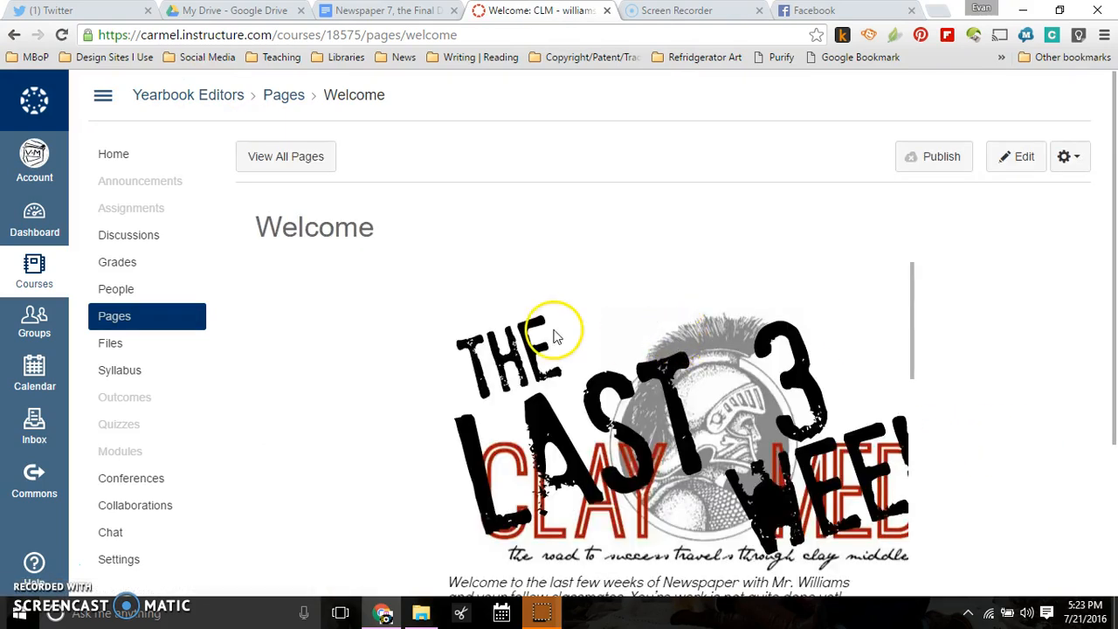
{"action": "scroll", "coordinate": [554, 381], "scroll_direction": "down", "scroll_amount": 4}
{"action": "scroll", "coordinate": [554, 382], "scroll_direction": "up", "scroll_amount": 4}
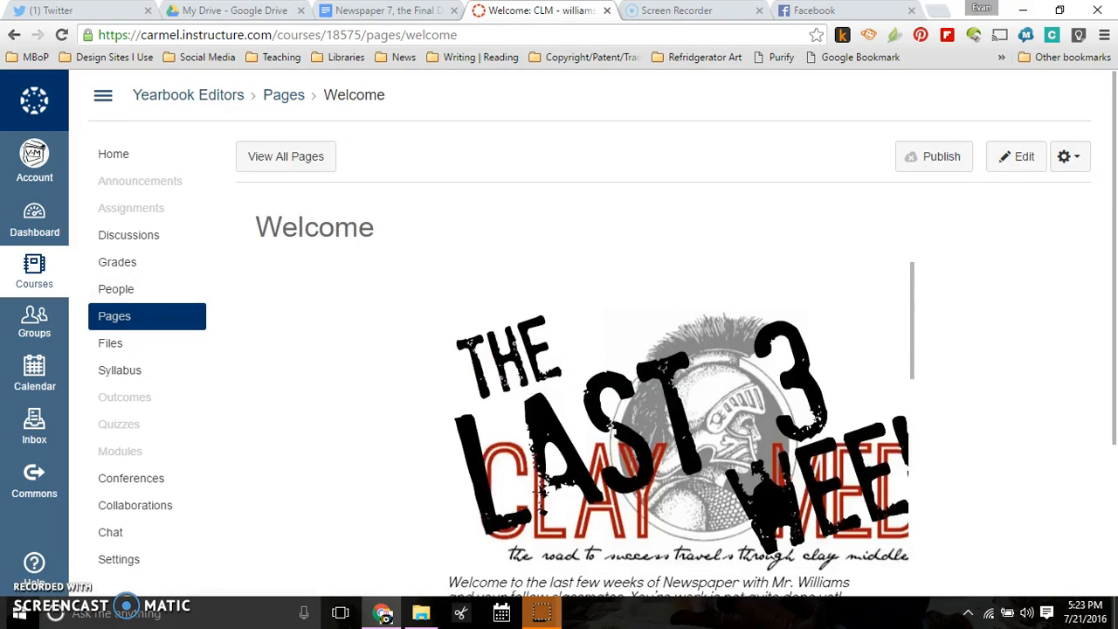
Switch to the newspaper Google Doc and copy the iframe embed code from its Publish to the web settings.
{"action": "left_click", "coordinate": [389, 10]}
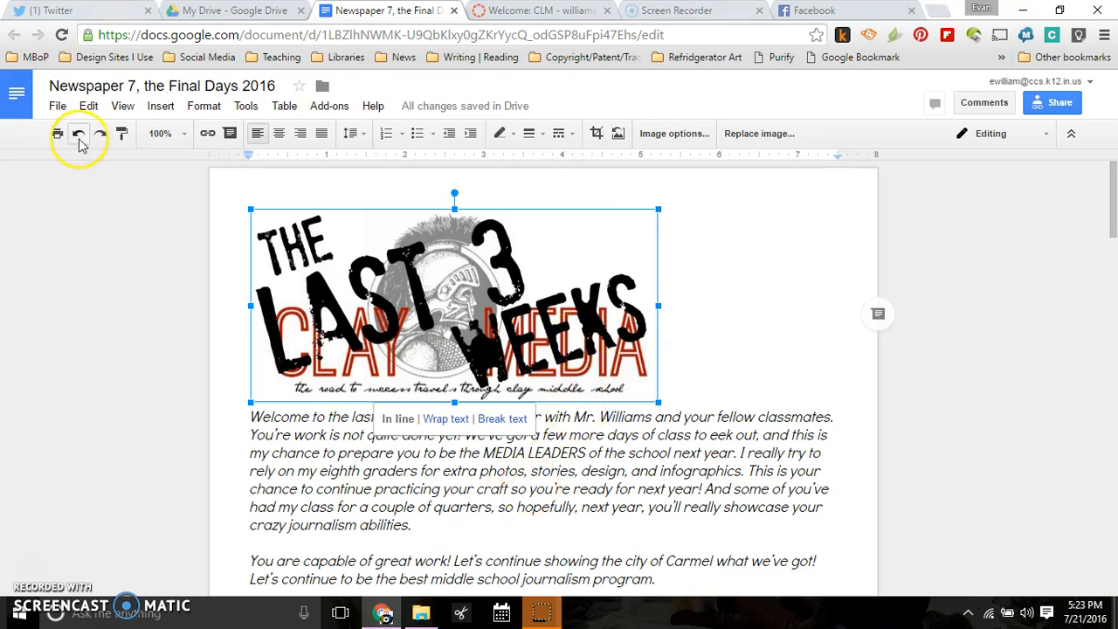
{"action": "left_click", "coordinate": [58, 106]}
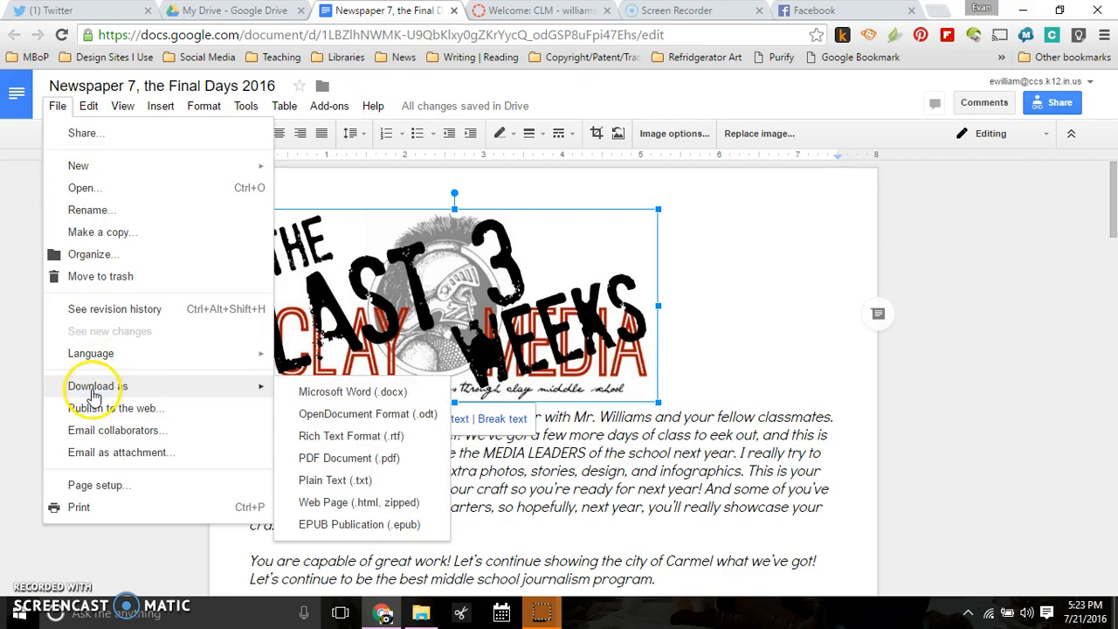
{"action": "left_click", "coordinate": [95, 408]}
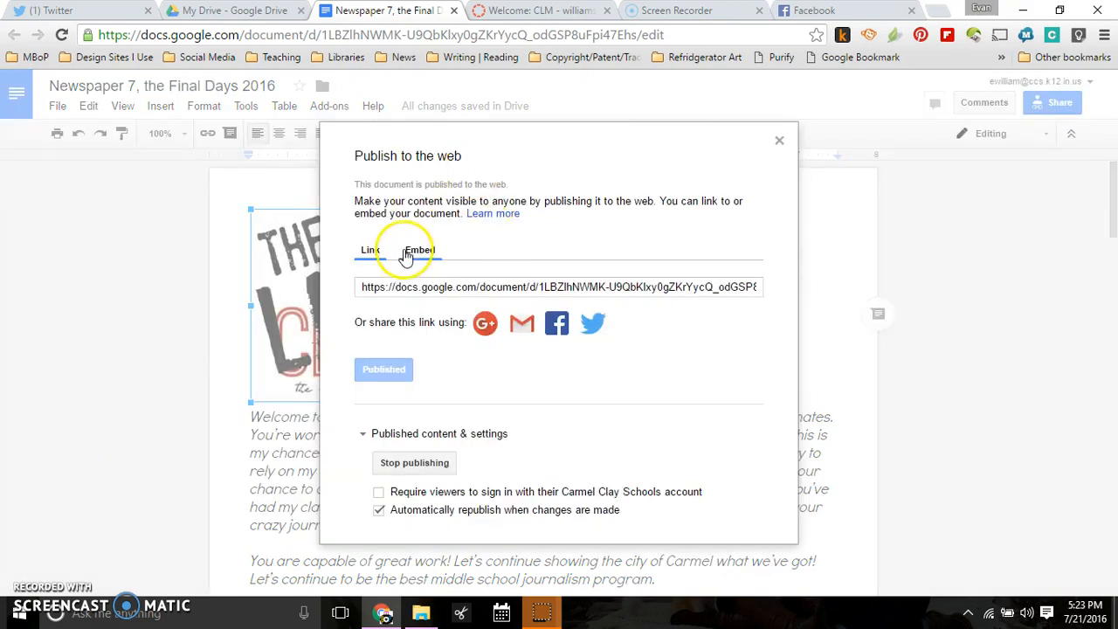
{"action": "left_click", "coordinate": [418, 251]}
{"action": "key", "text": "ctrl+c"}
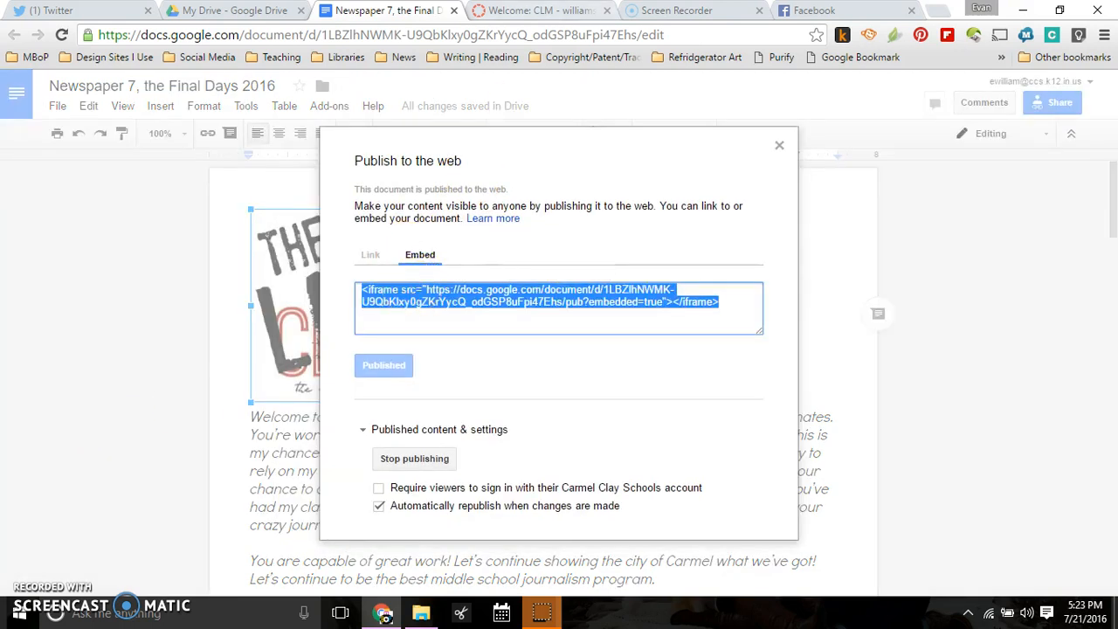
Replace the Canvas Welcome page's whole HTML with the copied iframe embed code and save the page.
{"action": "left_click", "coordinate": [541, 10]}
{"action": "left_click", "coordinate": [1016, 159]}
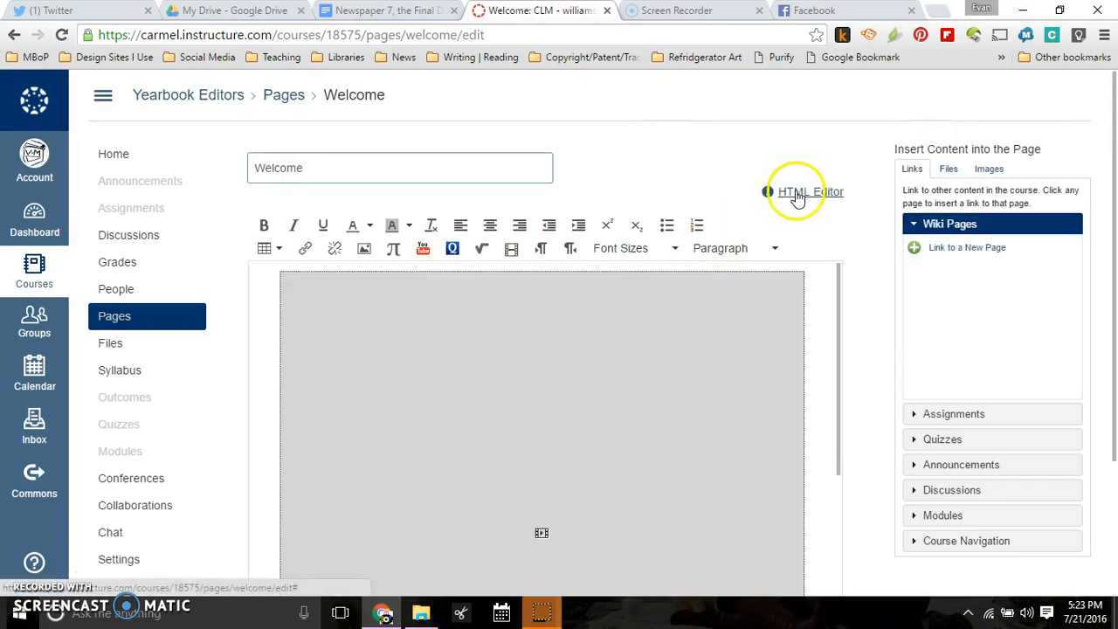
{"action": "left_click", "coordinate": [790, 193]}
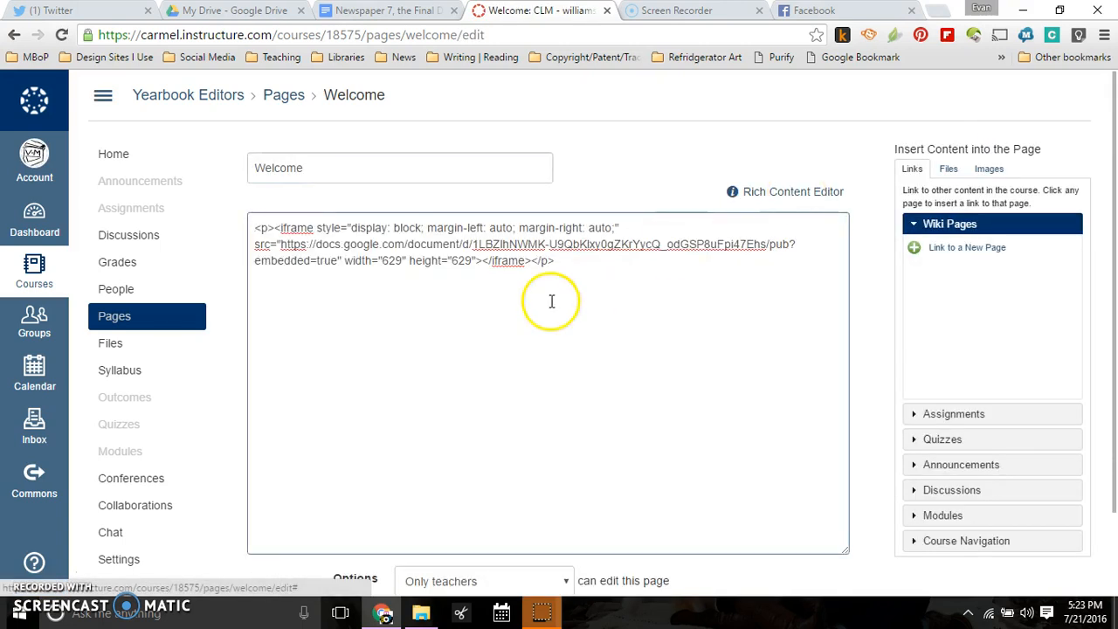
{"action": "left_click", "coordinate": [551, 302]}
{"action": "key", "text": "ctrl+a"}
{"action": "key", "text": "ctrl+v"}
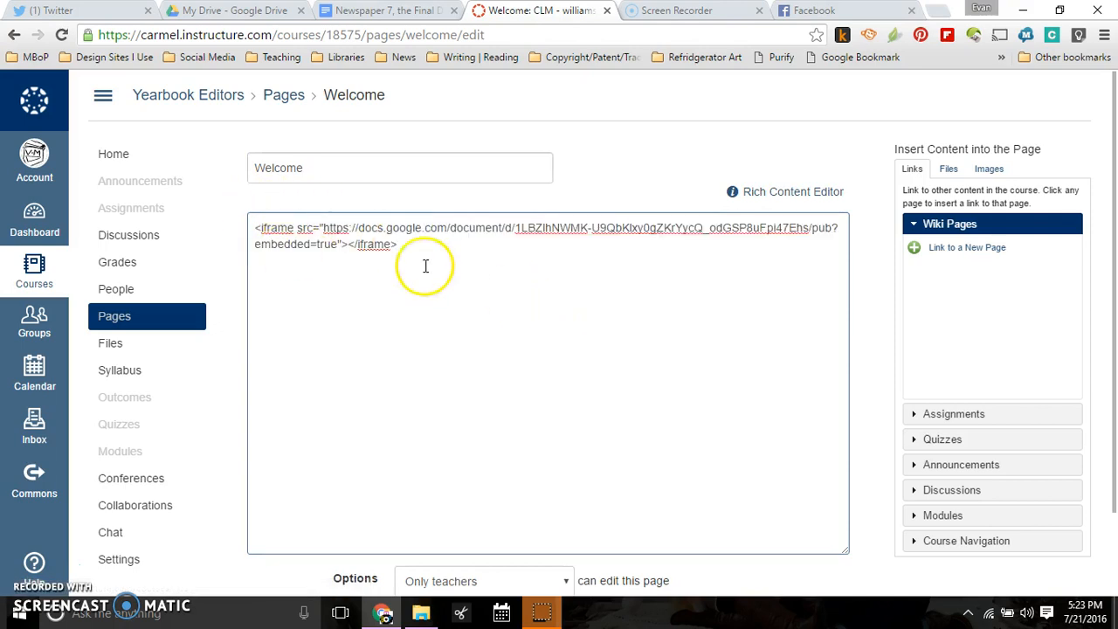
{"action": "scroll", "coordinate": [856, 375], "scroll_direction": "down", "scroll_amount": 1}
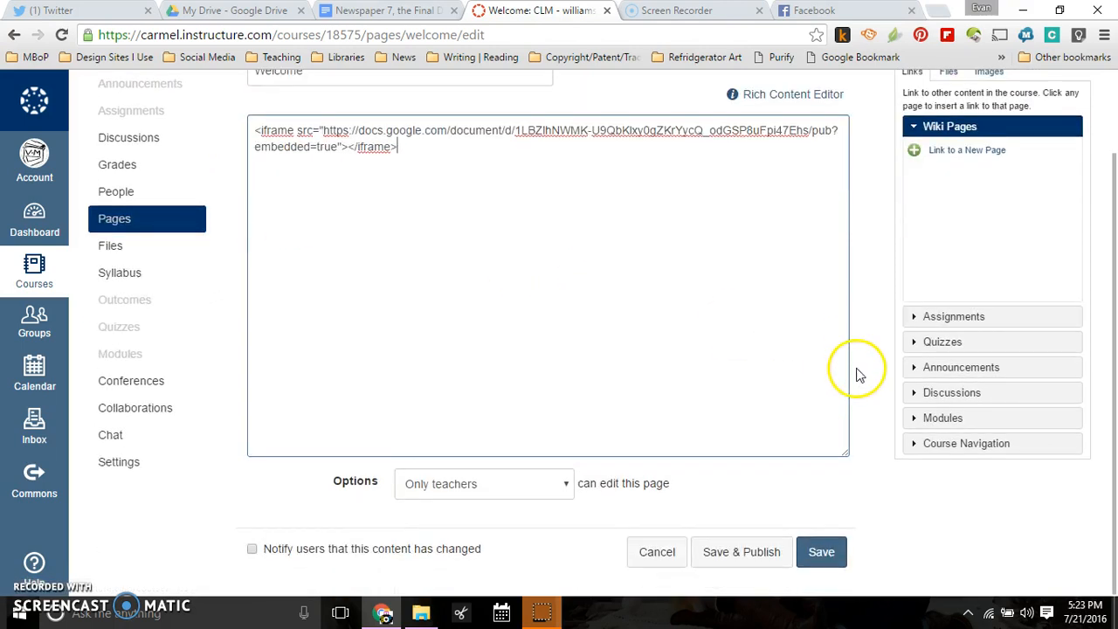
{"action": "left_click", "coordinate": [821, 550]}
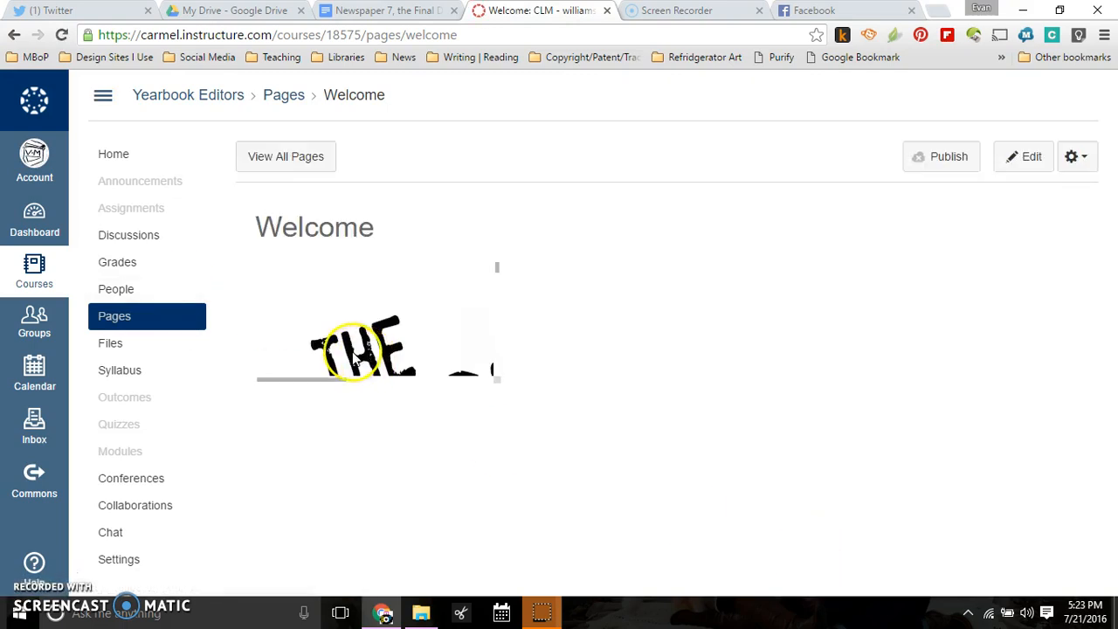
Edit the Welcome page to enlarge the embedded frame to nearly the editor's width, center it and save.
{"action": "left_click", "coordinate": [1029, 159]}
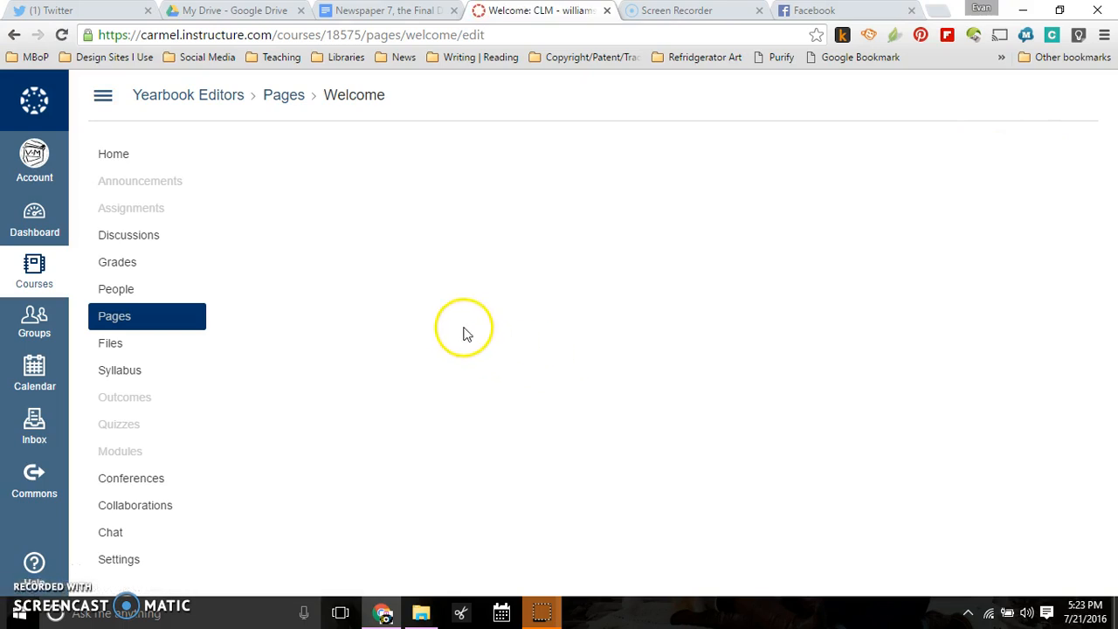
{"action": "left_click", "coordinate": [441, 332]}
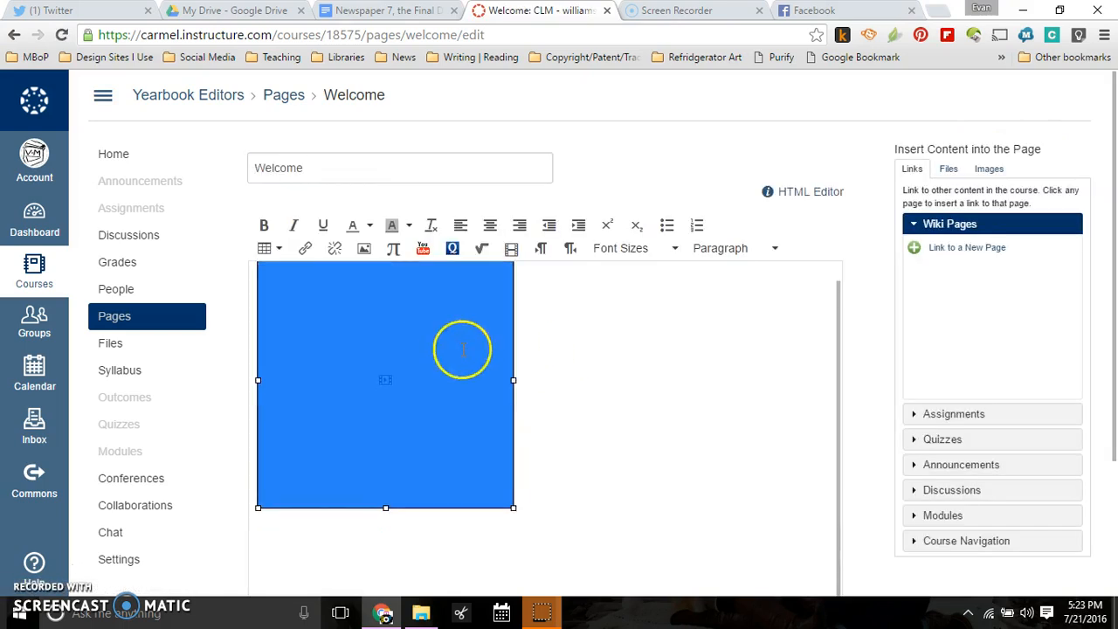
{"action": "scroll", "coordinate": [652, 484], "scroll_direction": "down", "scroll_amount": 2}
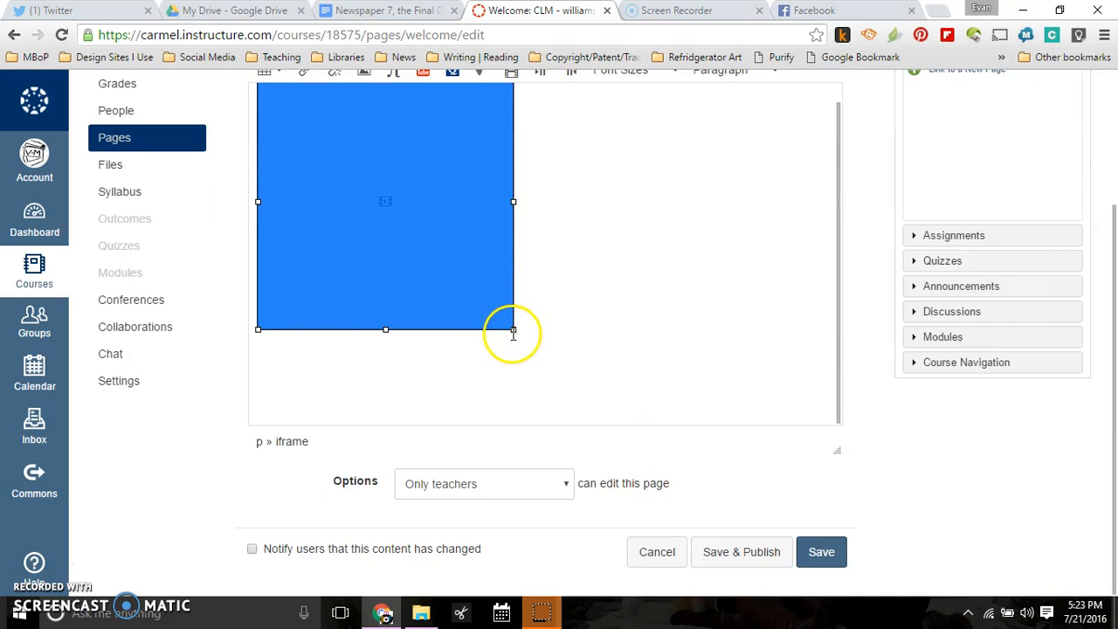
{"action": "left_click_drag", "start_coordinate": [513, 329], "coordinate": [764, 445]}
{"action": "scroll", "coordinate": [795, 194], "scroll_direction": "up", "scroll_amount": 2}
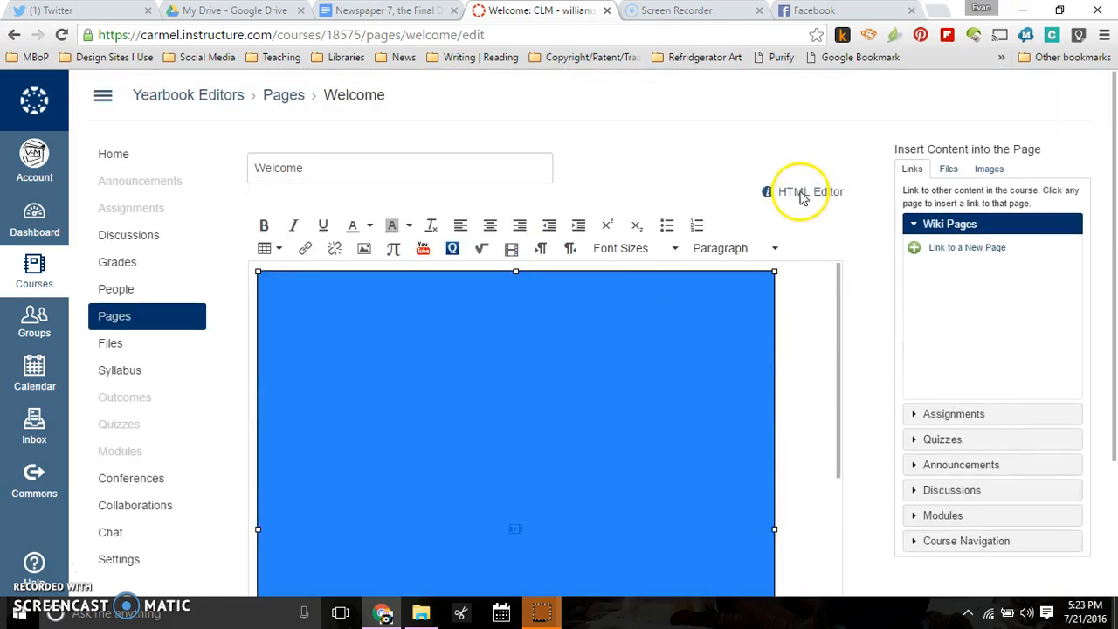
{"action": "left_click", "coordinate": [487, 227]}
{"action": "scroll", "coordinate": [482, 233], "scroll_direction": "down", "scroll_amount": 2}
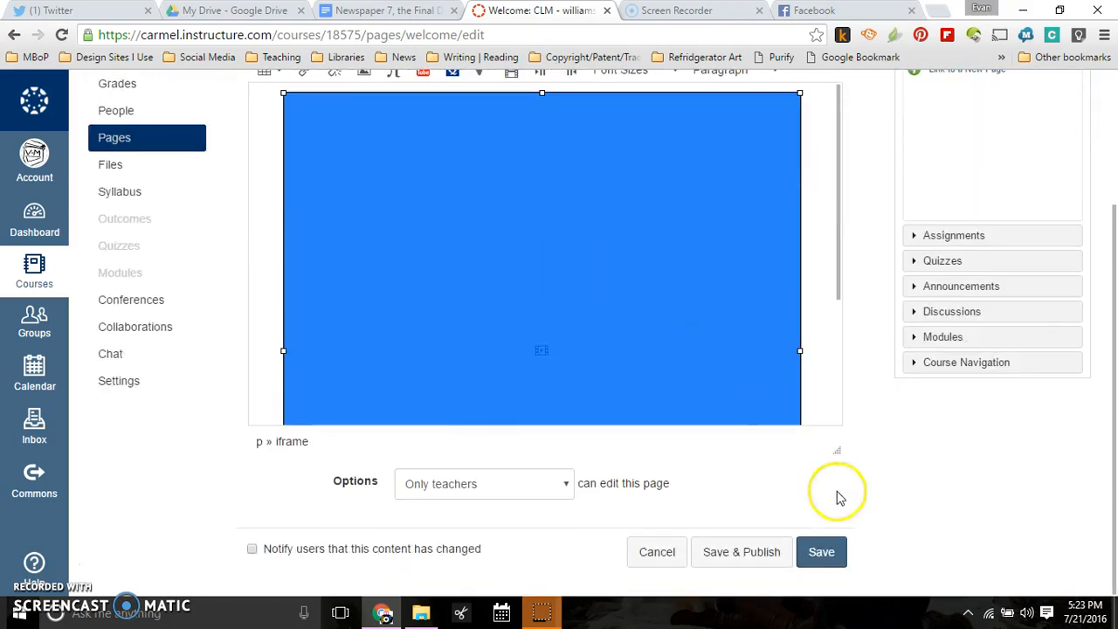
{"action": "left_click", "coordinate": [834, 549]}
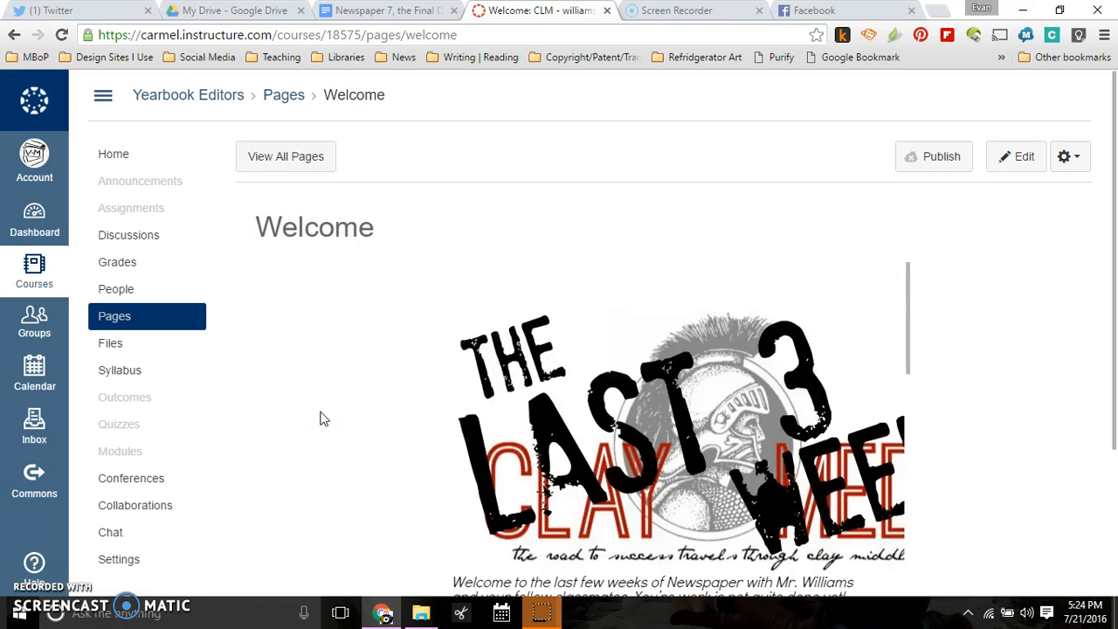
Look through the embedded newspaper document on the Welcome page, from the banner down to its story links.
{"action": "scroll", "coordinate": [762, 376], "scroll_direction": "down", "scroll_amount": 4}
{"action": "scroll", "coordinate": [765, 371], "scroll_direction": "up", "scroll_amount": 3}
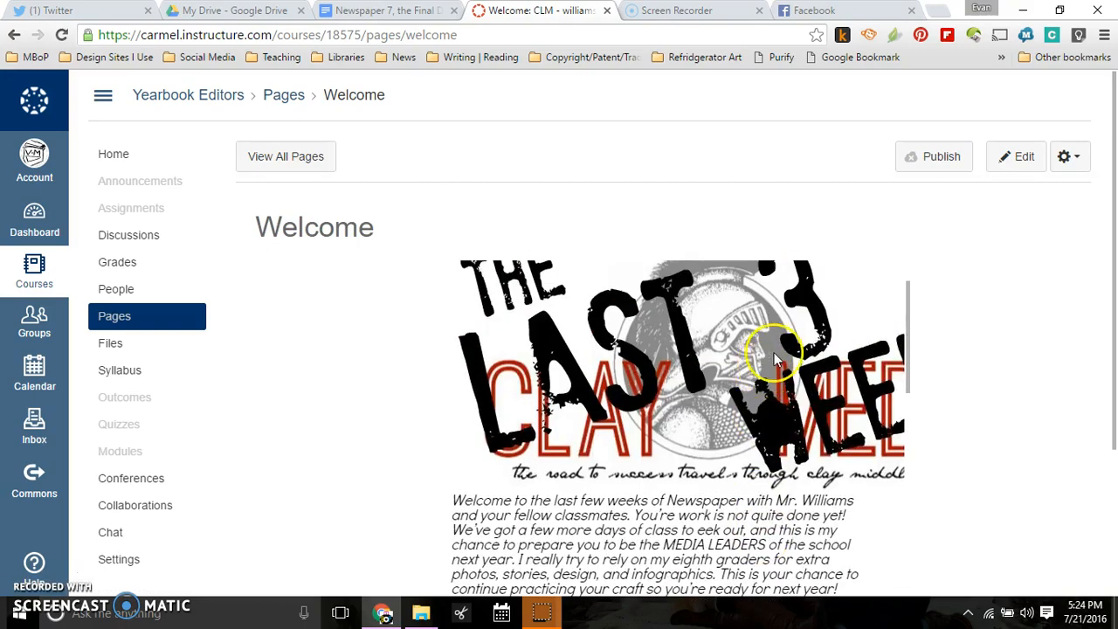
{"action": "scroll", "coordinate": [775, 358], "scroll_direction": "down", "scroll_amount": 15}
{"action": "scroll", "coordinate": [664, 418], "scroll_direction": "down", "scroll_amount": 10}
{"action": "scroll", "coordinate": [580, 447], "scroll_direction": "up", "scroll_amount": 15}
{"action": "scroll", "coordinate": [593, 321], "scroll_direction": "down", "scroll_amount": 15}
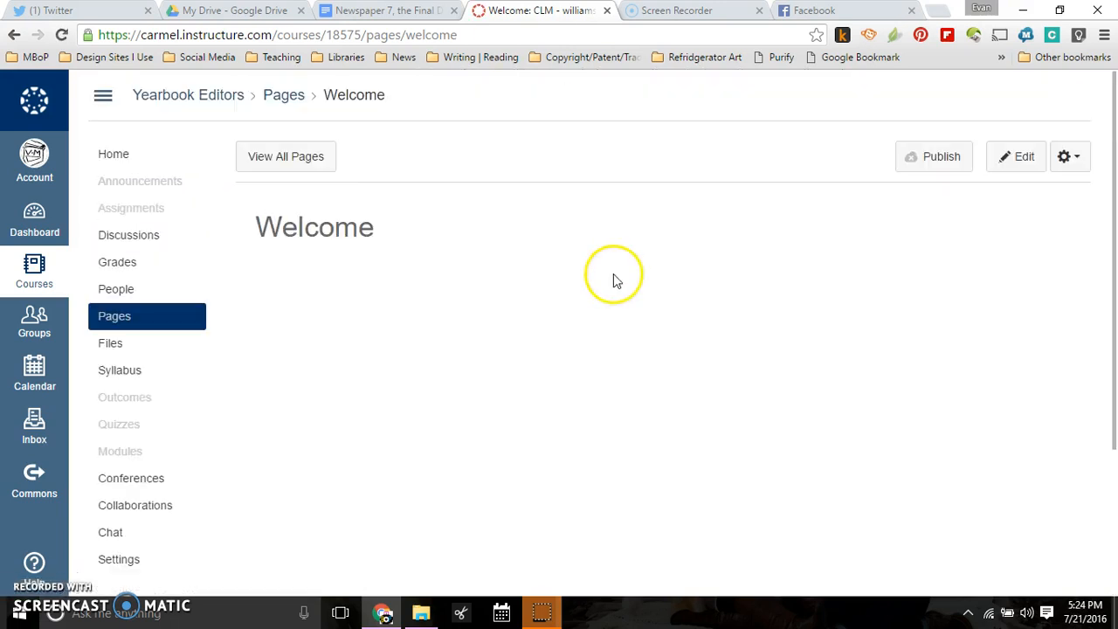
{"action": "scroll", "coordinate": [617, 385], "scroll_direction": "down", "scroll_amount": 3}
{"action": "scroll", "coordinate": [617, 385], "scroll_direction": "up", "scroll_amount": 3}
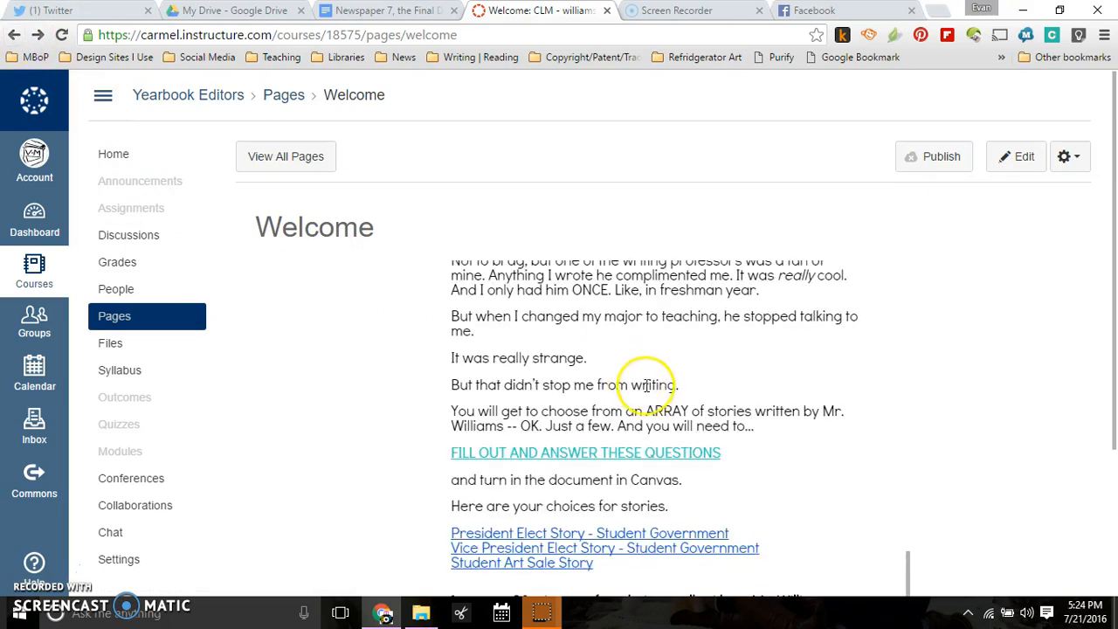
Test the President Elect Story link inside the embedded frame and go back to the document.
{"action": "scroll", "coordinate": [584, 418], "scroll_direction": "down", "scroll_amount": 2}
{"action": "left_click", "coordinate": [536, 384]}
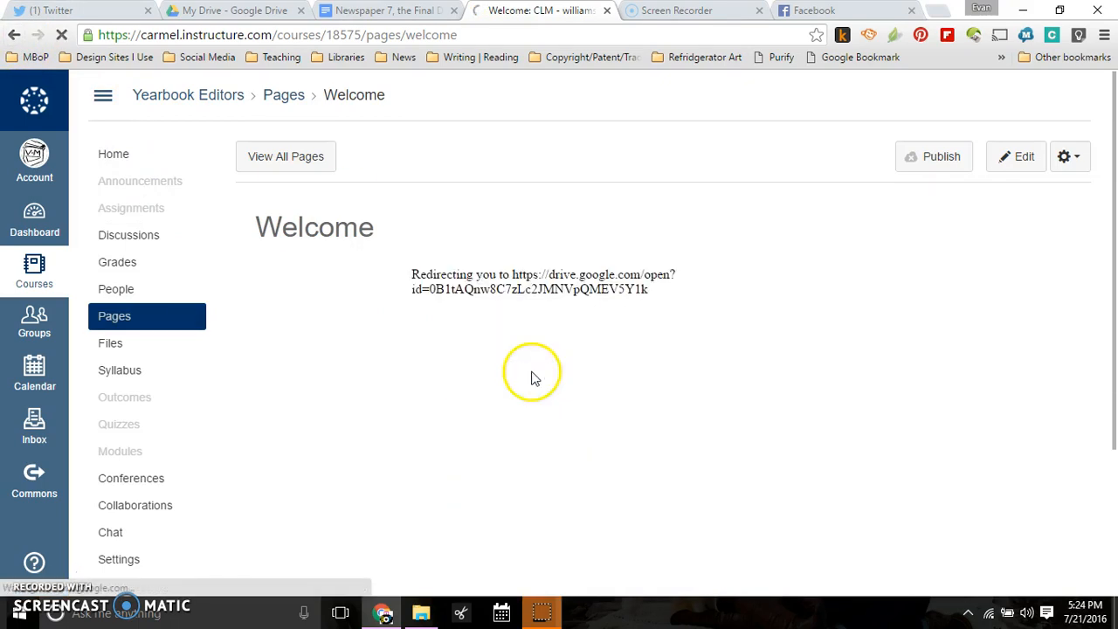
{"action": "scroll", "coordinate": [553, 309], "scroll_direction": "down", "scroll_amount": 2}
{"action": "scroll", "coordinate": [554, 317], "scroll_direction": "up", "scroll_amount": 2}
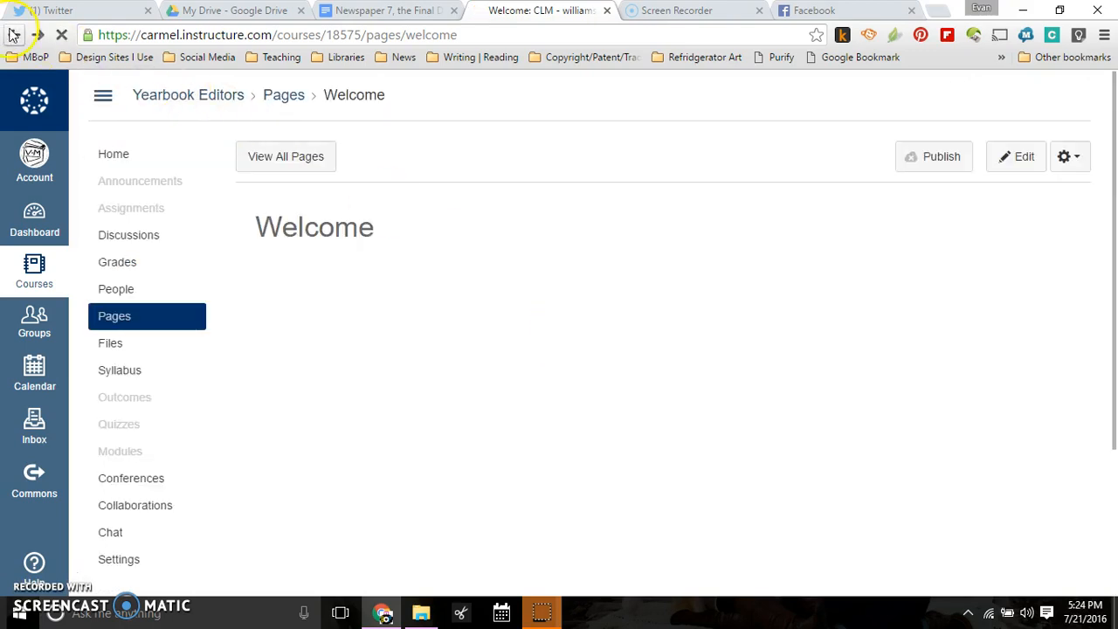
{"action": "scroll", "coordinate": [662, 428], "scroll_direction": "down", "scroll_amount": 2}
{"action": "scroll", "coordinate": [519, 297], "scroll_direction": "up", "scroll_amount": 3}
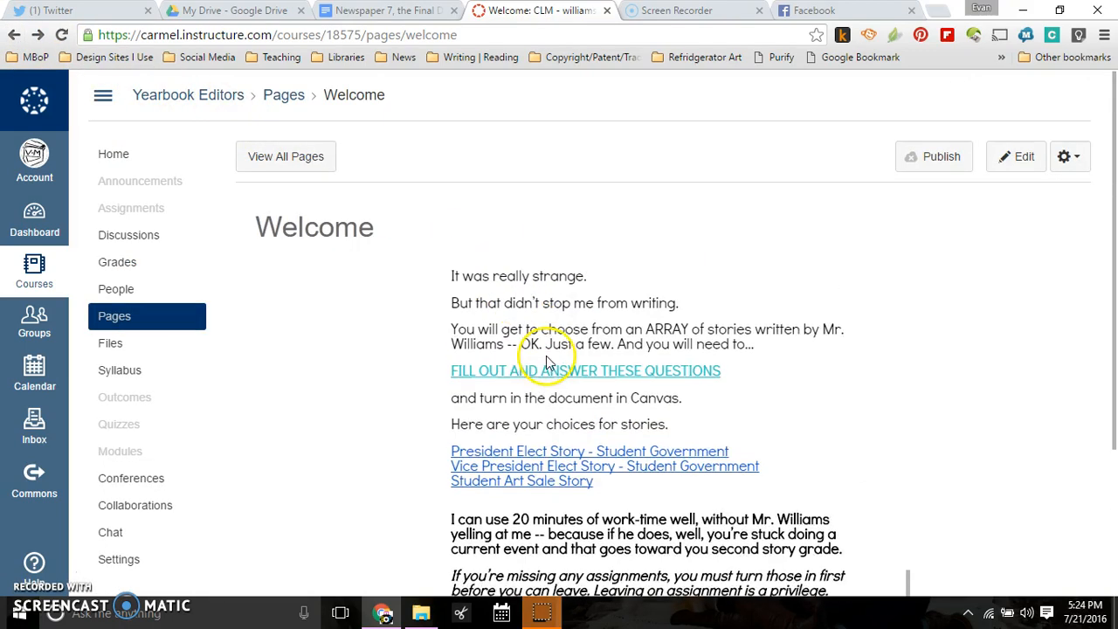
Open the President Elect Story link in a new tab, close that tab and return to the embedded document's beginning.
{"action": "right_click", "coordinate": [554, 452]}
{"action": "left_click", "coordinate": [651, 217]}
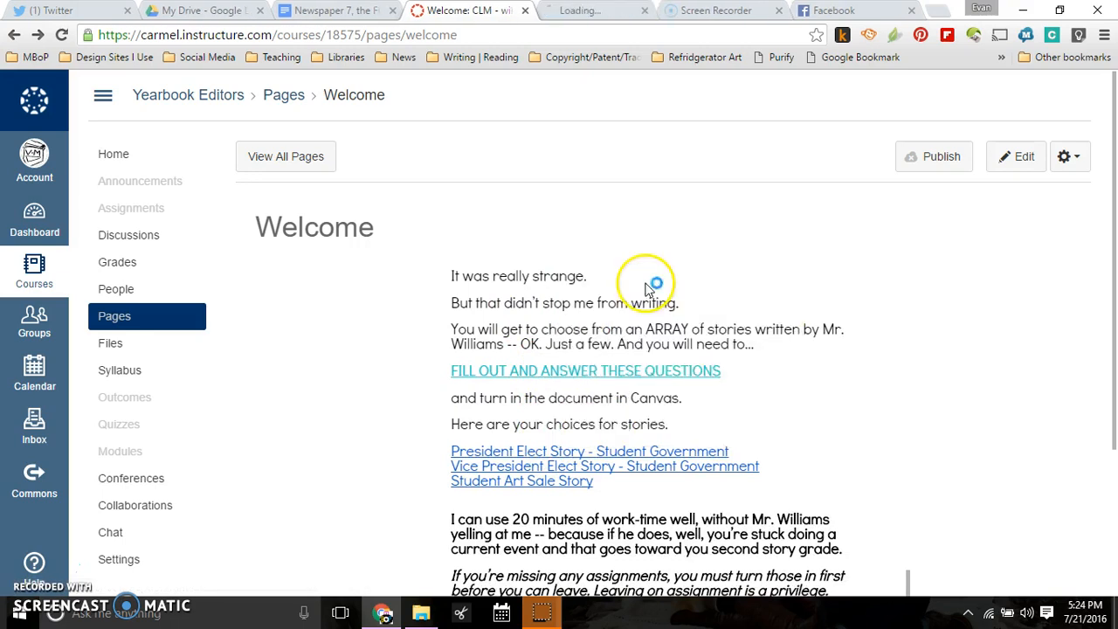
{"action": "left_click", "coordinate": [599, 10]}
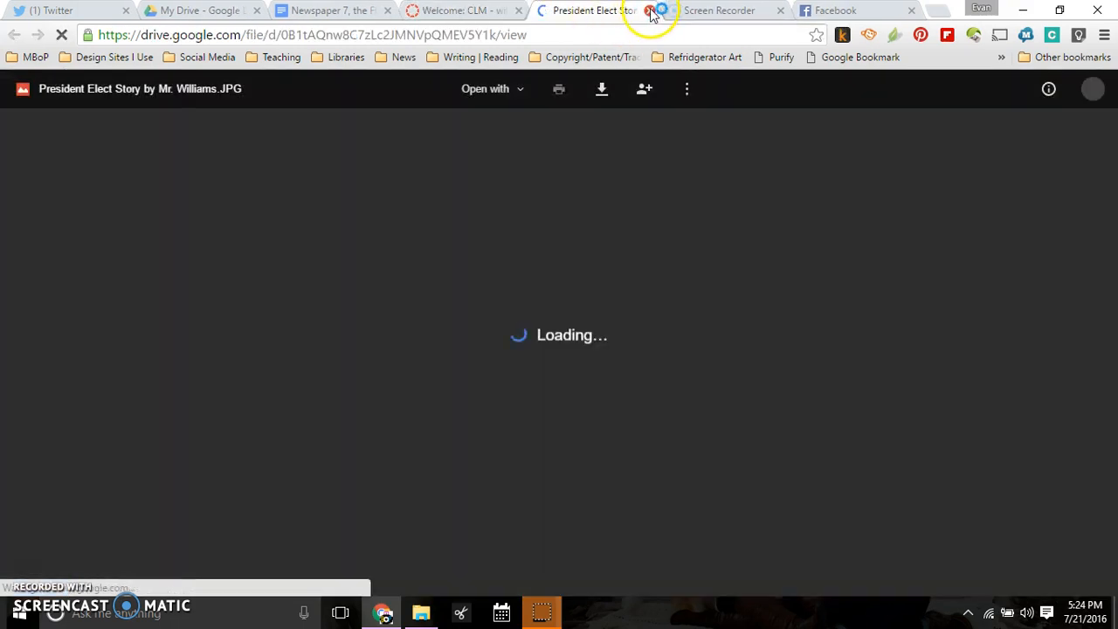
{"action": "left_click", "coordinate": [651, 11]}
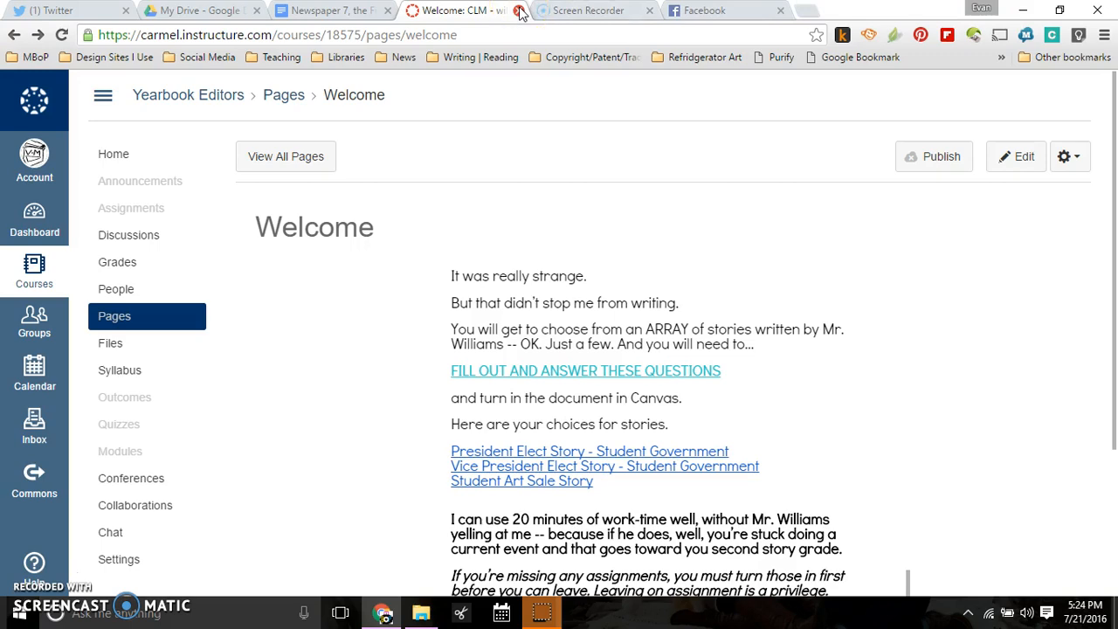
{"action": "scroll", "coordinate": [673, 502], "scroll_direction": "up", "scroll_amount": 15}
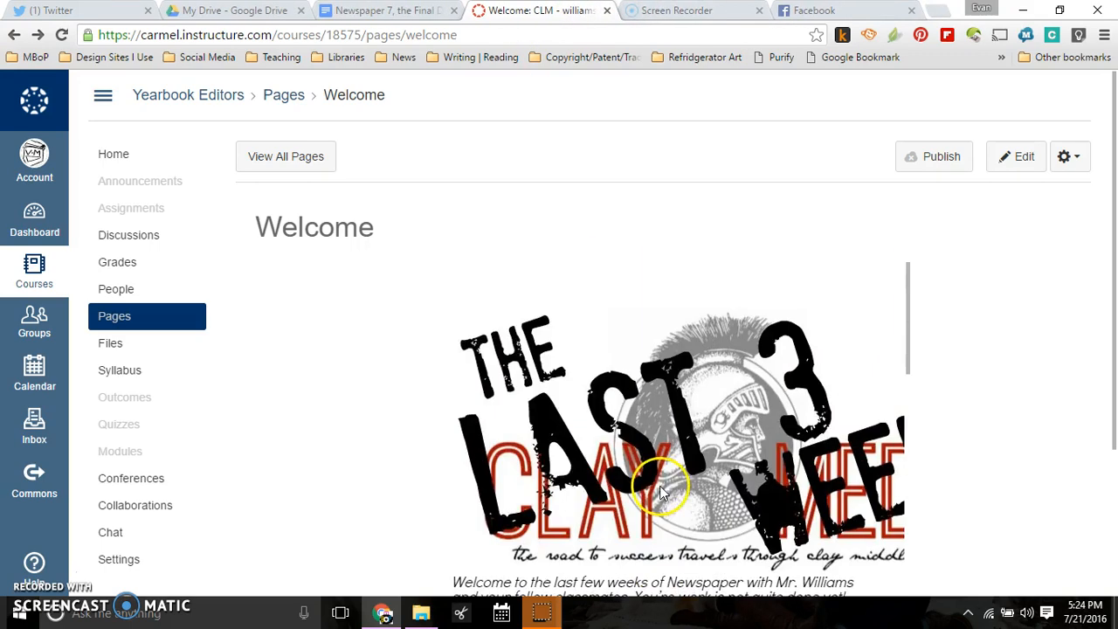
Switch to the Newspaper 7 Google Doc, close the publishing dialog and shrink the banner image to about 3 inches wide.
{"action": "left_click", "coordinate": [384, 10]}
{"action": "left_click", "coordinate": [255, 264]}
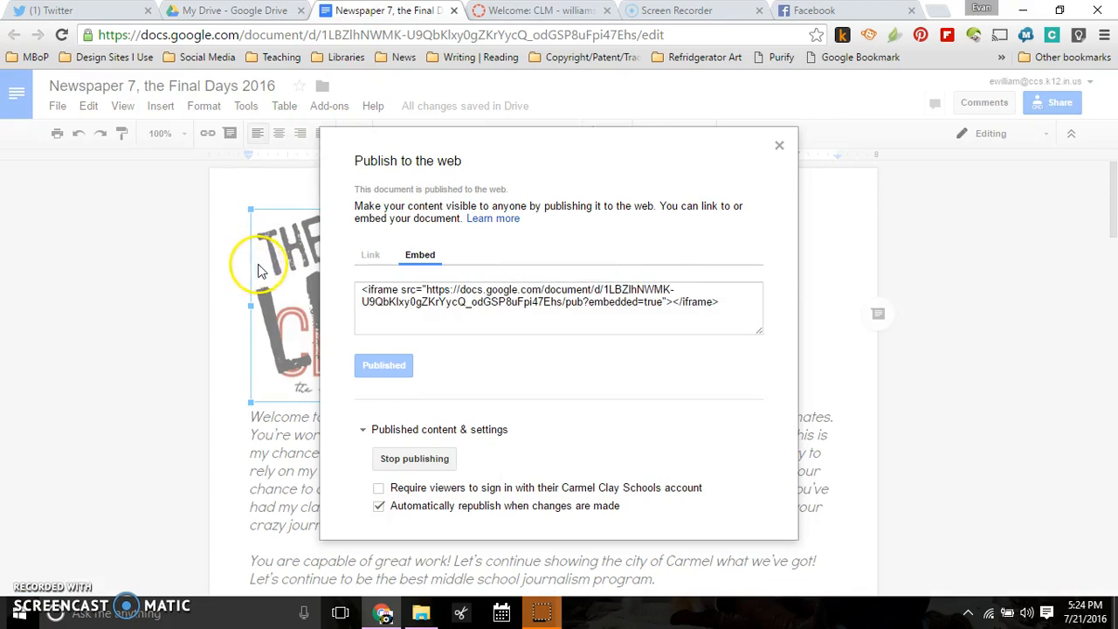
{"action": "left_click", "coordinate": [778, 148]}
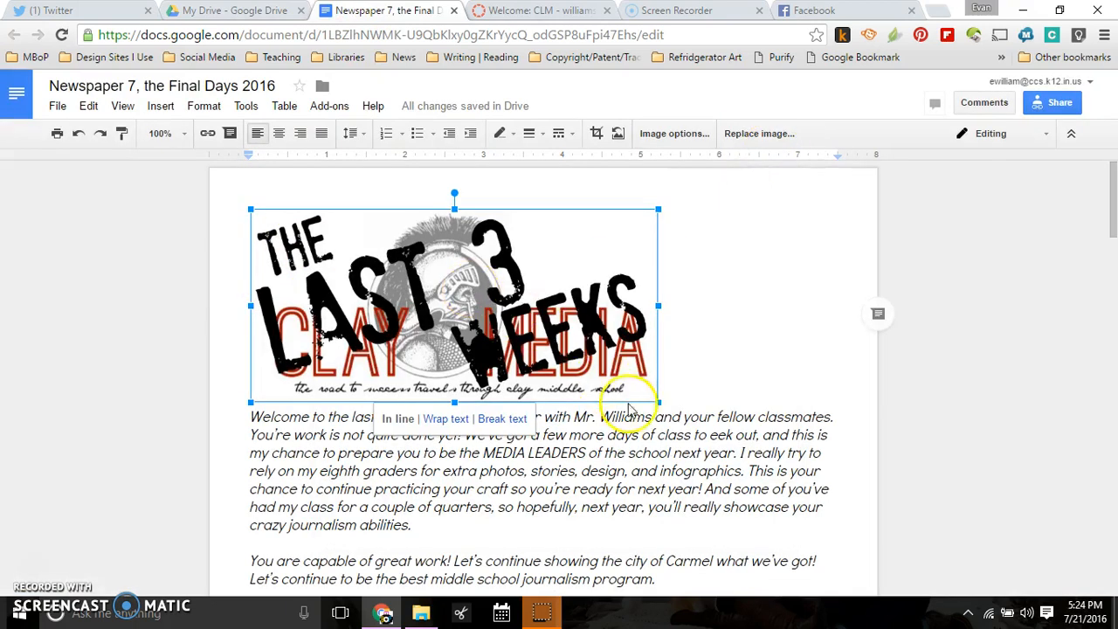
{"action": "left_click_drag", "start_coordinate": [658, 401], "coordinate": [459, 325]}
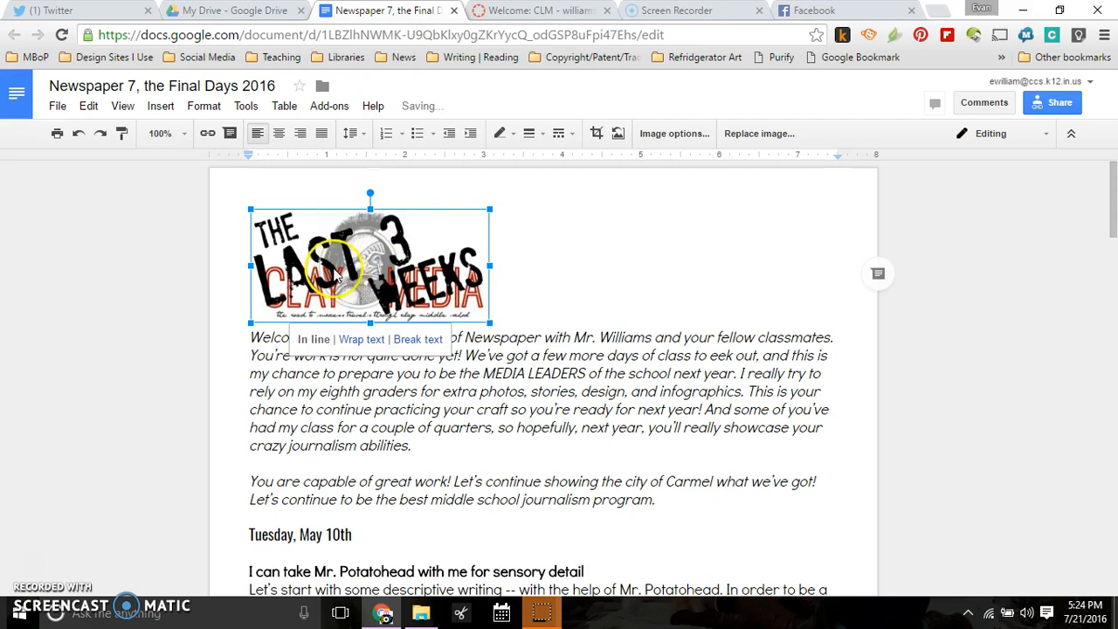
Return to the Canvas Welcome page, reload it and check the banner size in the embedded document.
{"action": "key", "text": "ctrl+Tab"}
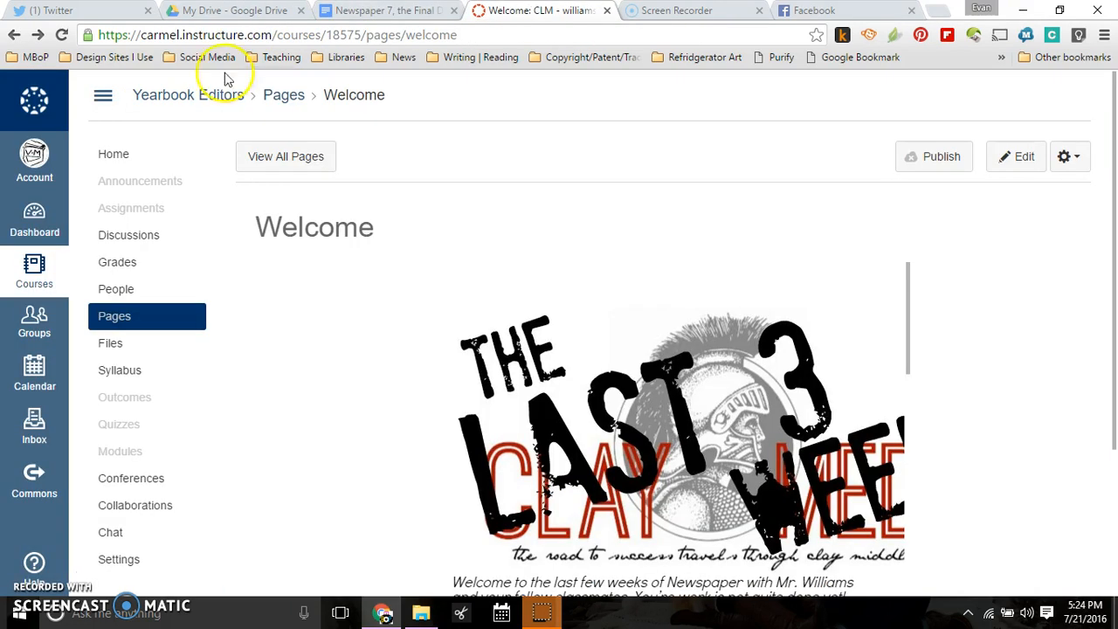
{"action": "left_click", "coordinate": [58, 38]}
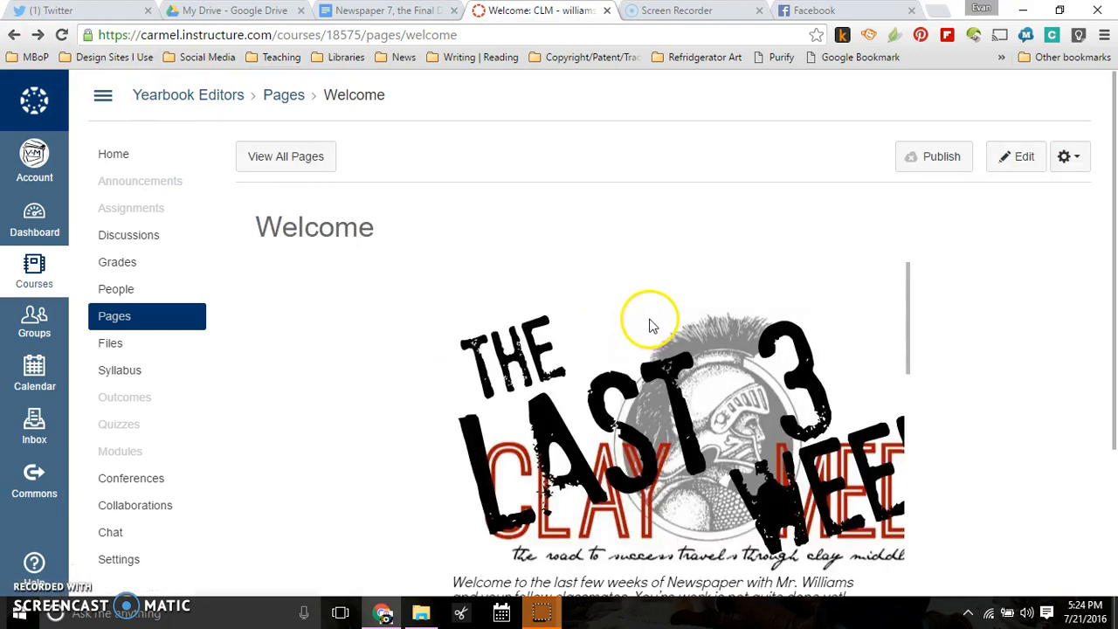
{"action": "scroll", "coordinate": [652, 345], "scroll_direction": "down", "scroll_amount": 3}
{"action": "scroll", "coordinate": [636, 338], "scroll_direction": "up", "scroll_amount": 3}
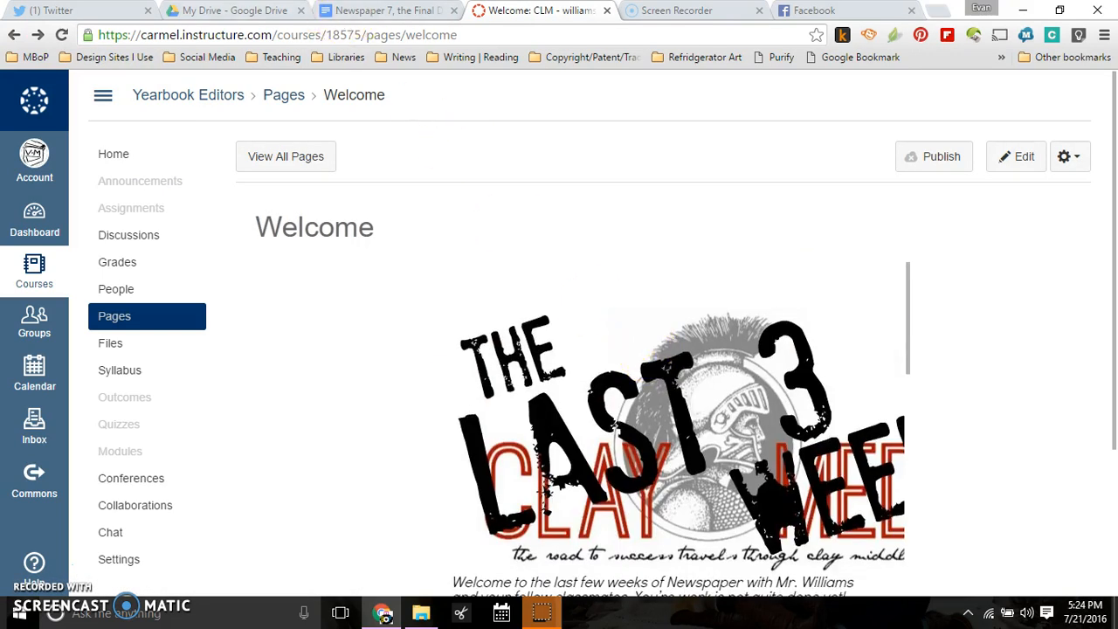
{"action": "left_click", "coordinate": [250, 12]}
{"action": "left_click", "coordinate": [524, 11]}
{"action": "scroll", "coordinate": [670, 399], "scroll_direction": "down", "scroll_amount": 3}
{"action": "scroll", "coordinate": [609, 428], "scroll_direction": "up", "scroll_amount": 3}
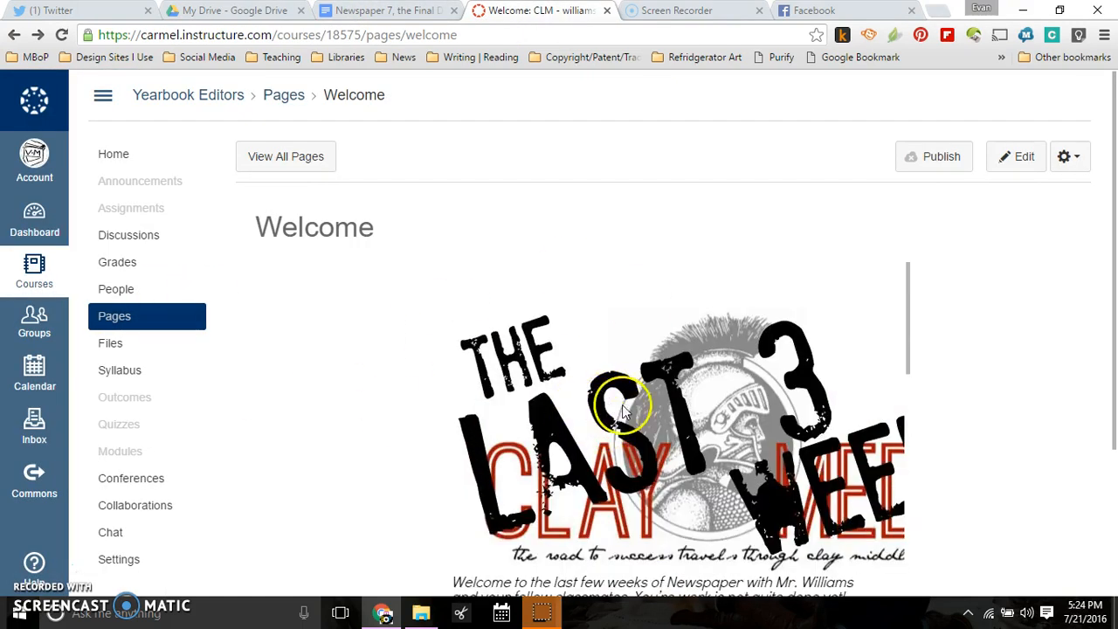
Look through the embedded document's text down to the sensory detail table and return to its banner.
{"action": "scroll", "coordinate": [603, 441], "scroll_direction": "down", "scroll_amount": 4}
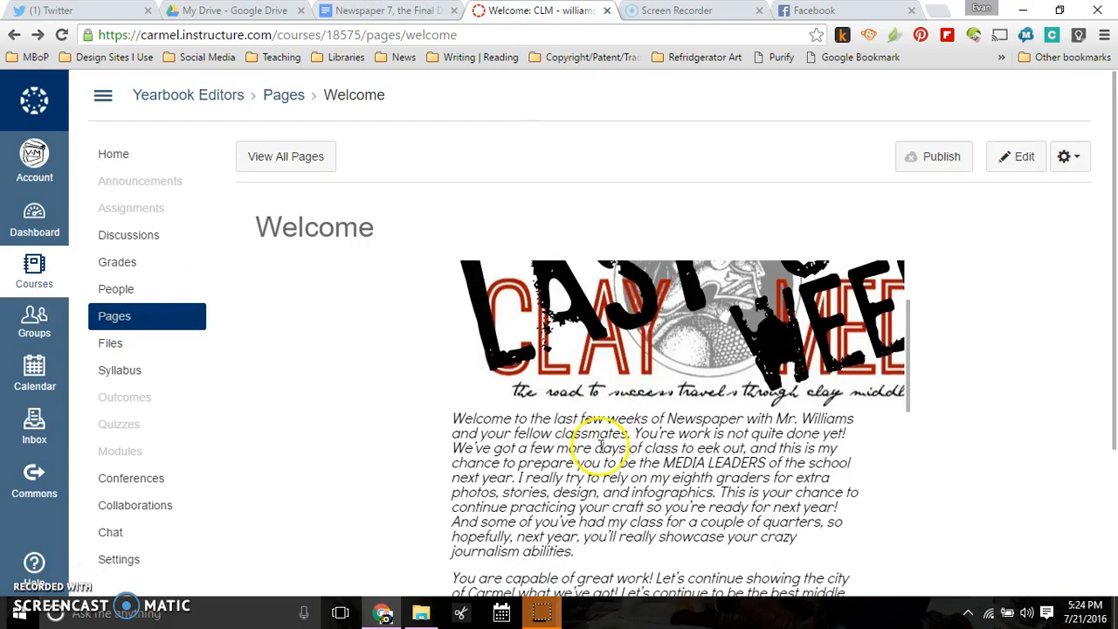
{"action": "scroll", "coordinate": [592, 412], "scroll_direction": "down", "scroll_amount": 11}
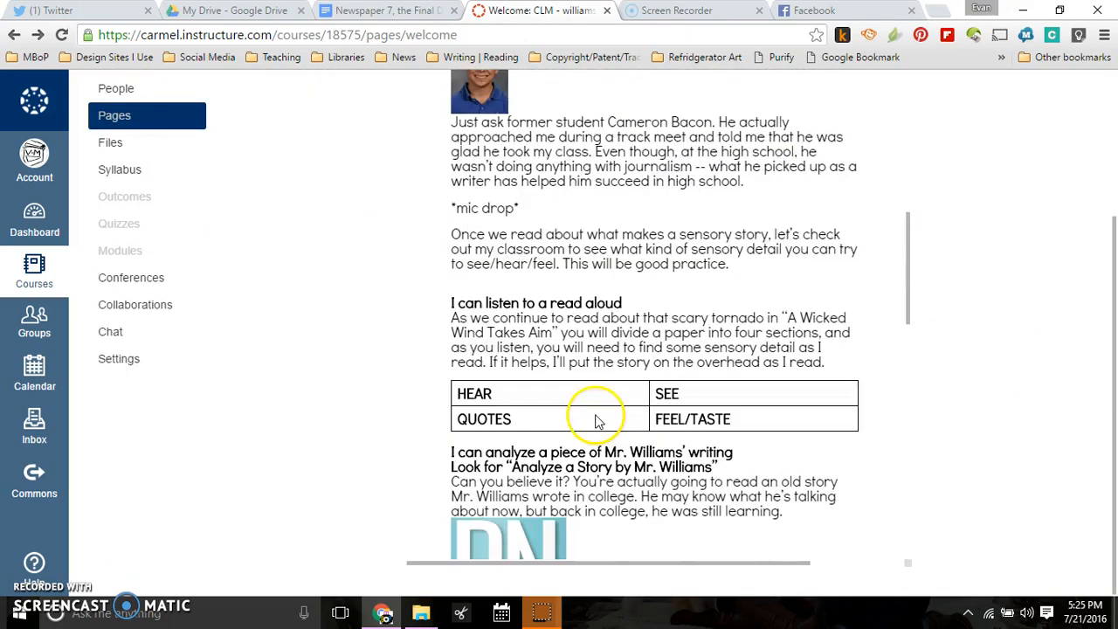
{"action": "scroll", "coordinate": [595, 421], "scroll_direction": "up", "scroll_amount": 3}
{"action": "scroll", "coordinate": [595, 421], "scroll_direction": "up", "scroll_amount": 12}
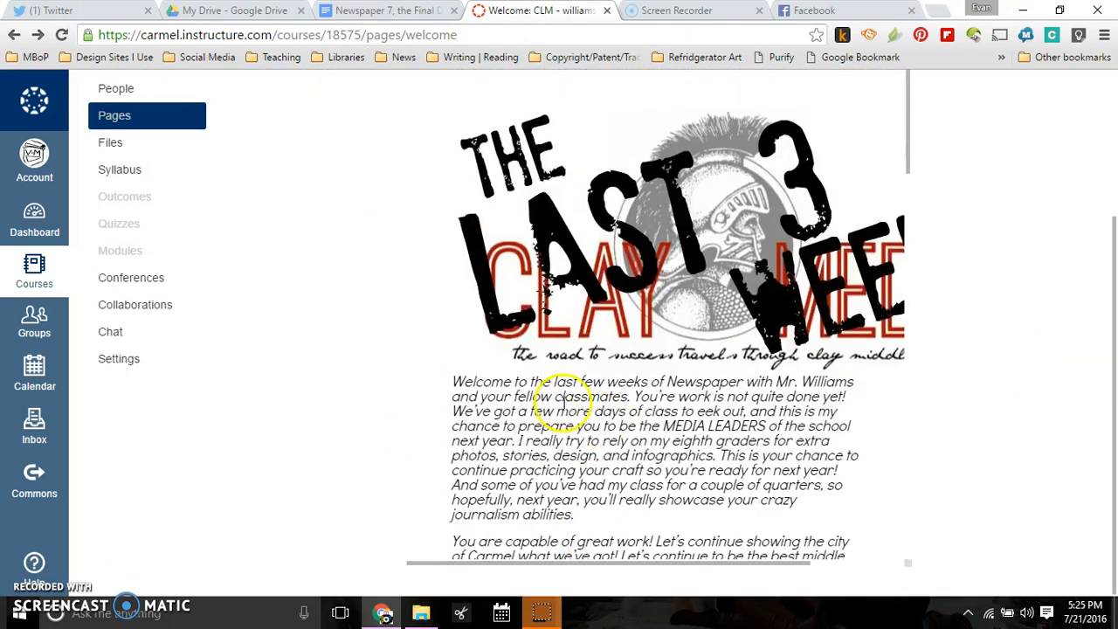
{"action": "scroll", "coordinate": [1062, 409], "scroll_direction": "up", "scroll_amount": 3}
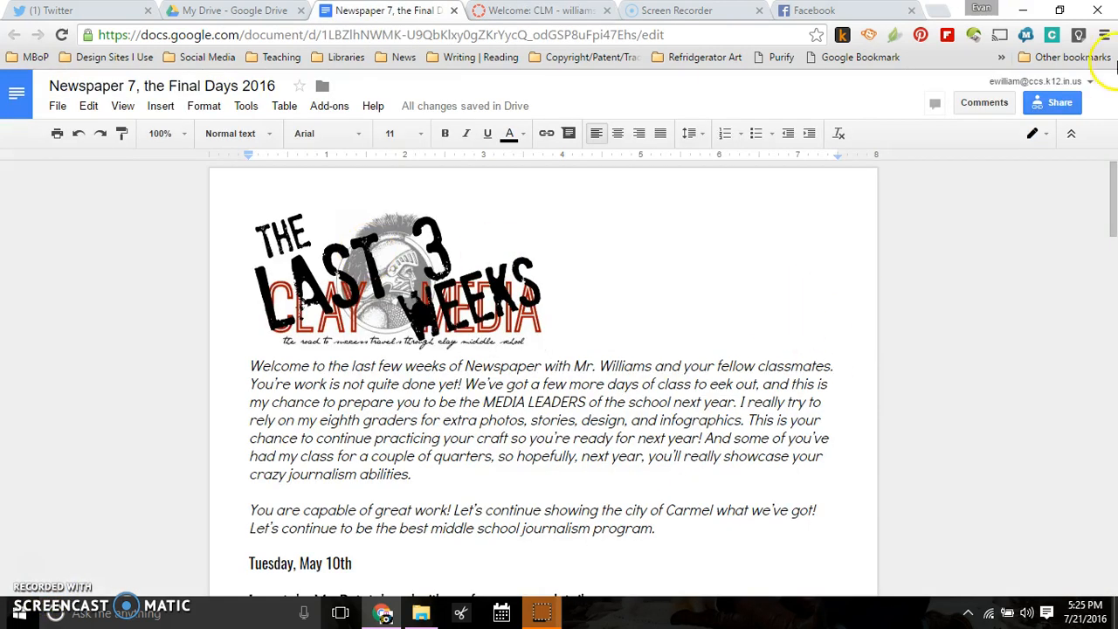
Open the Google Doc's advanced sharing settings and save link sharing as On - Anyone with the link, with view access.
{"action": "left_click", "coordinate": [1057, 104]}
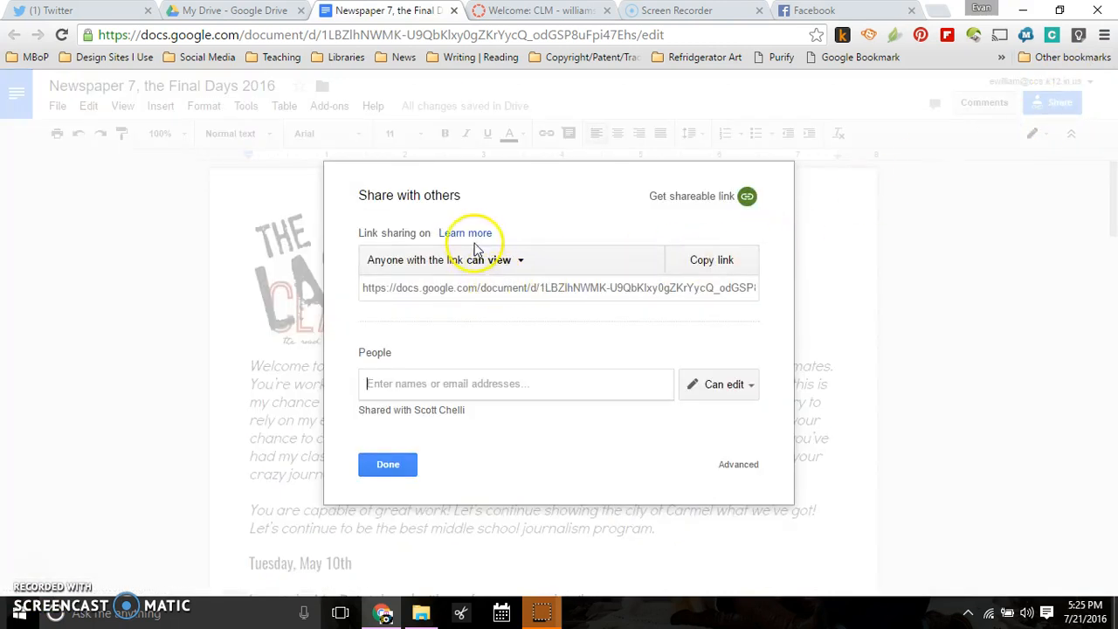
{"action": "left_click", "coordinate": [740, 464]}
{"action": "left_click", "coordinate": [699, 244]}
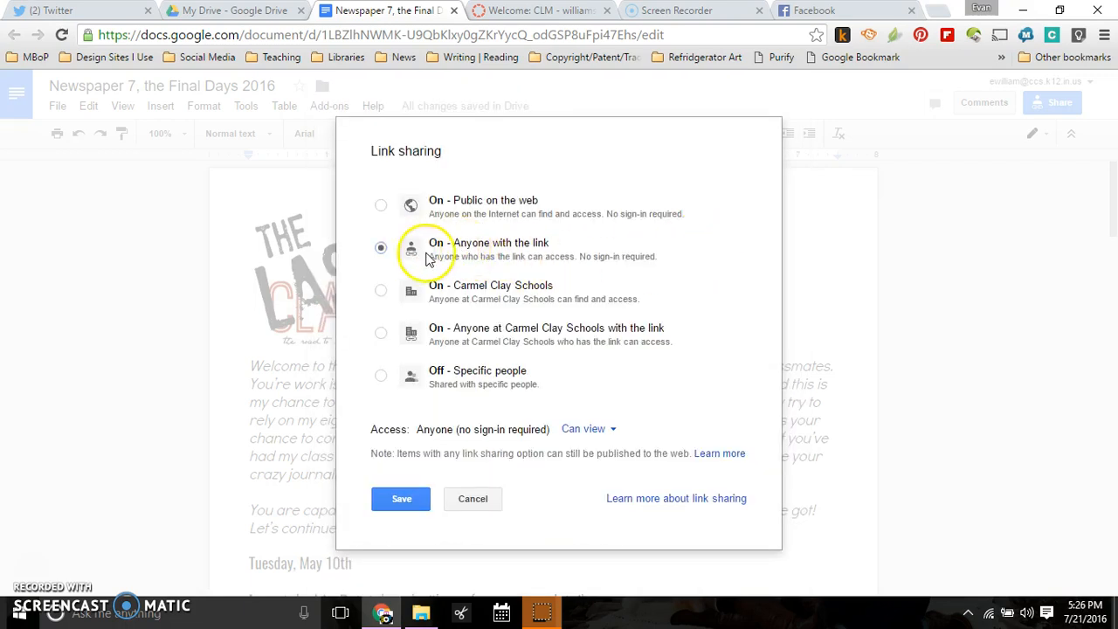
{"action": "left_click", "coordinate": [426, 491]}
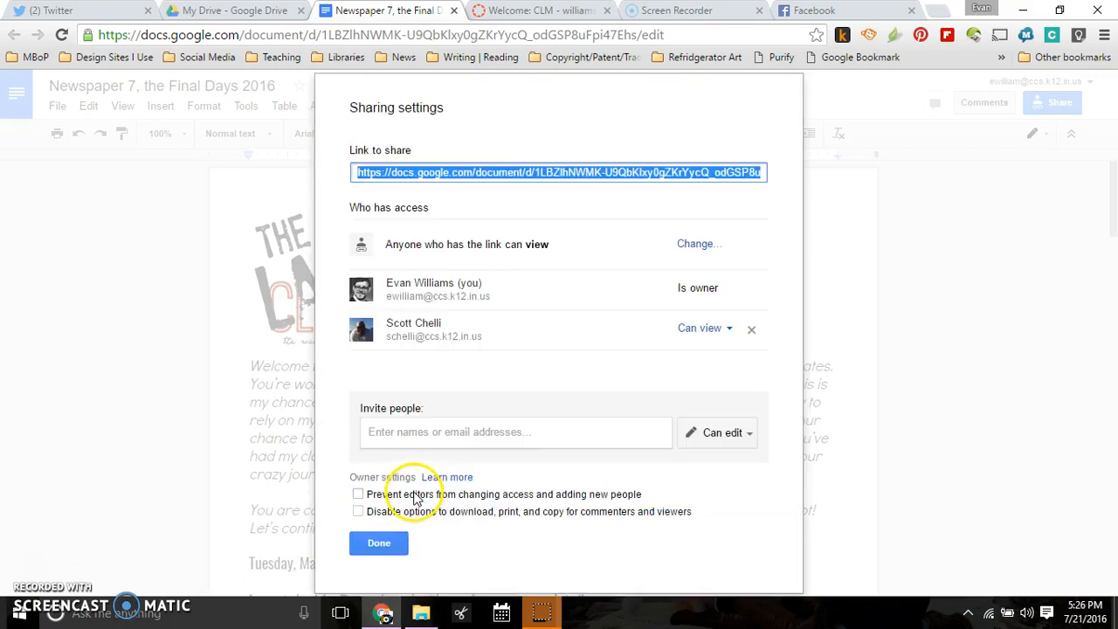
{"action": "left_click", "coordinate": [379, 542]}
Go back to the Canvas Welcome page and skim the embedded document down to the Daily News story section.
{"action": "key", "text": "ctrl+Tab"}
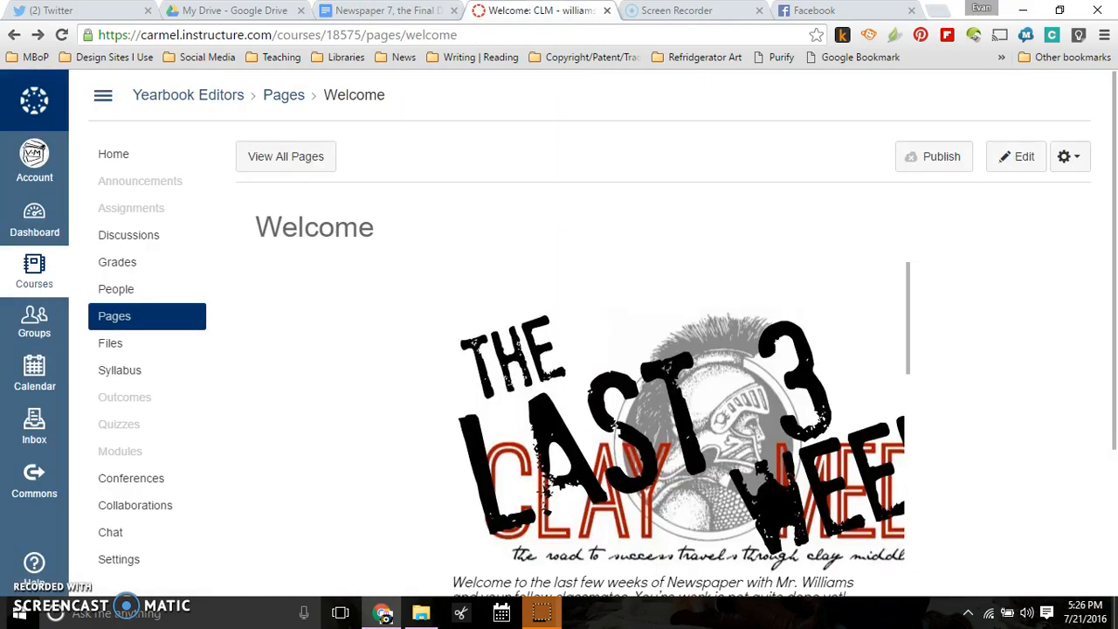
{"action": "scroll", "coordinate": [671, 420], "scroll_direction": "down", "scroll_amount": 15}
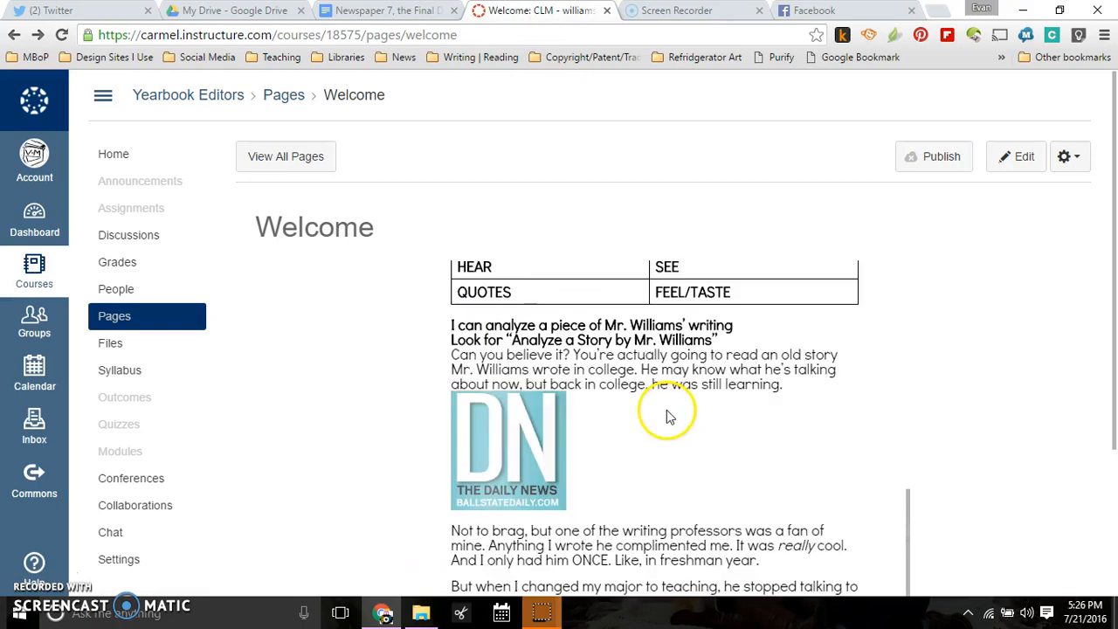
{"action": "scroll", "coordinate": [699, 434], "scroll_direction": "up", "scroll_amount": 15}
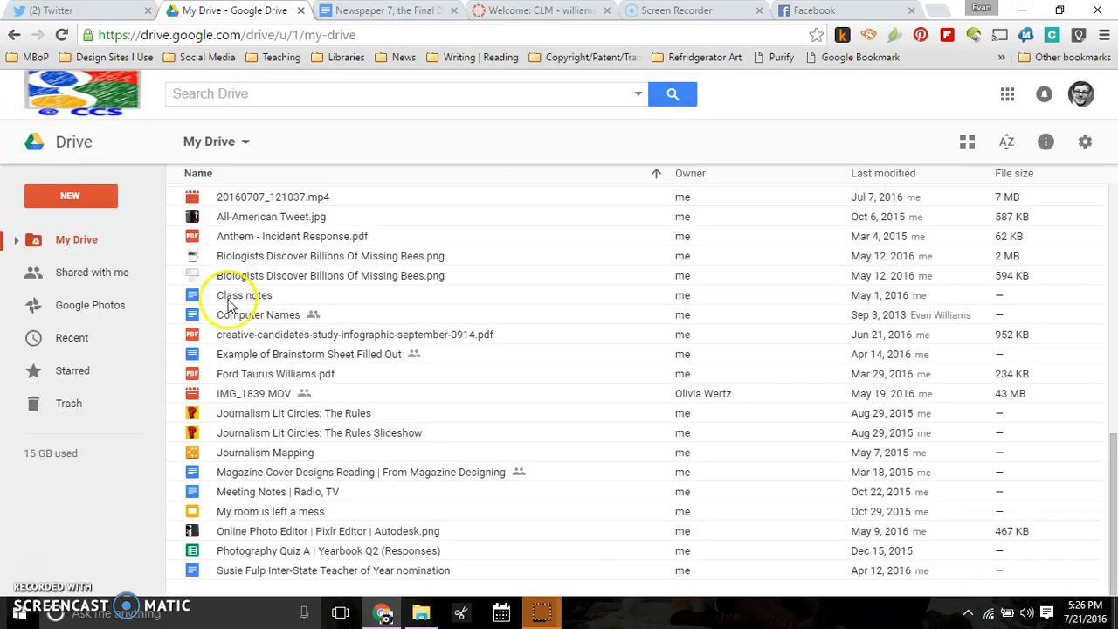
Create a new Google Slides presentation from Google Drive and apply the Beach Day theme.
{"action": "left_click", "coordinate": [70, 194]}
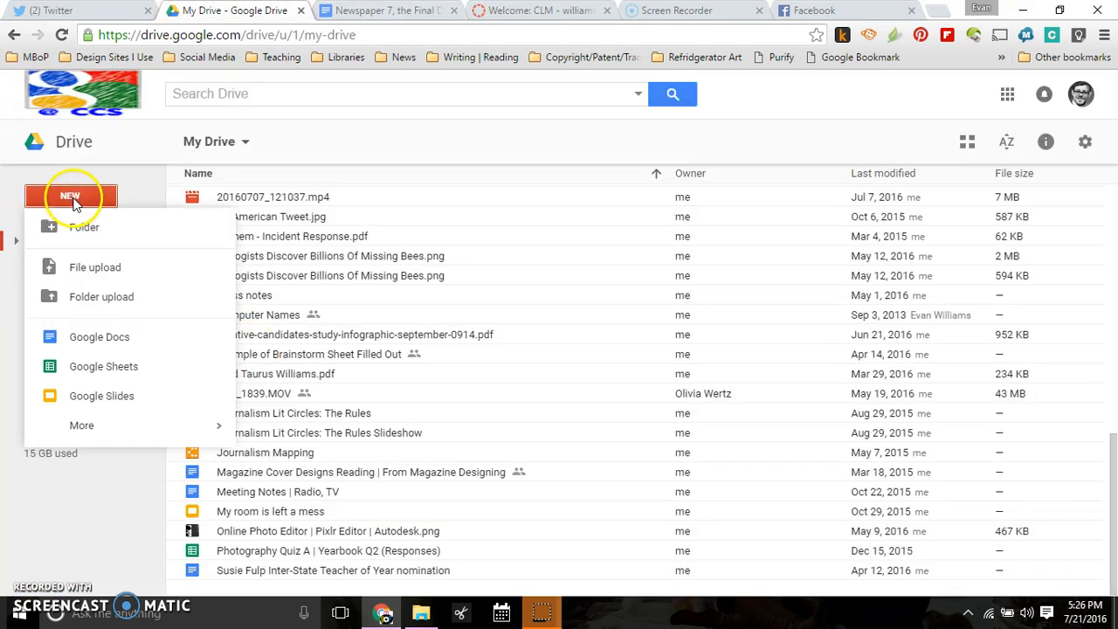
{"action": "left_click", "coordinate": [88, 402]}
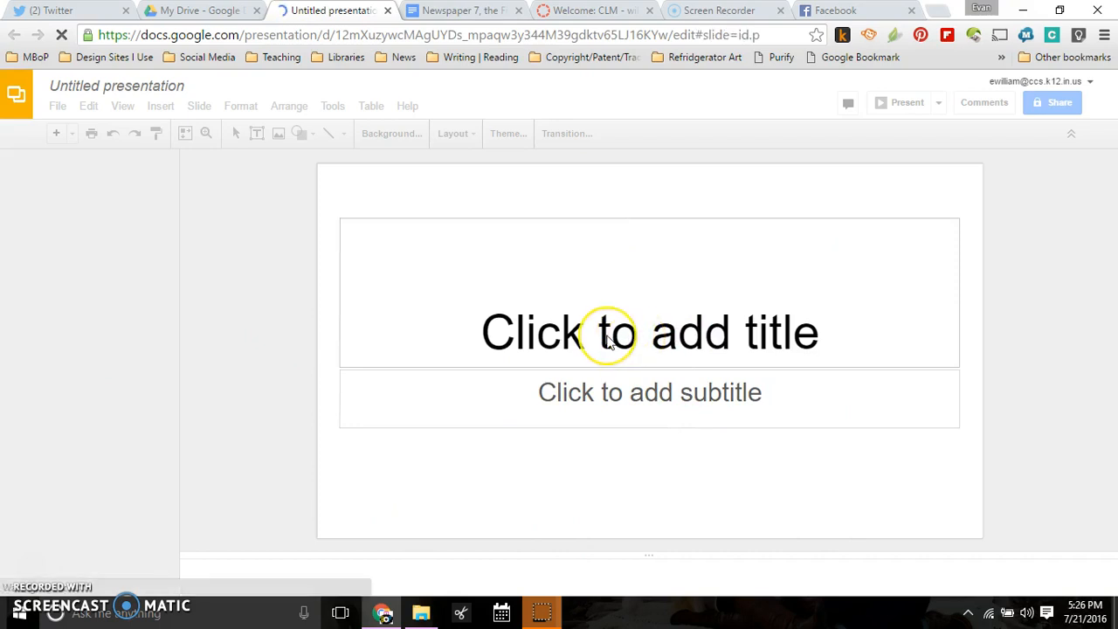
{"action": "left_click", "coordinate": [610, 341]}
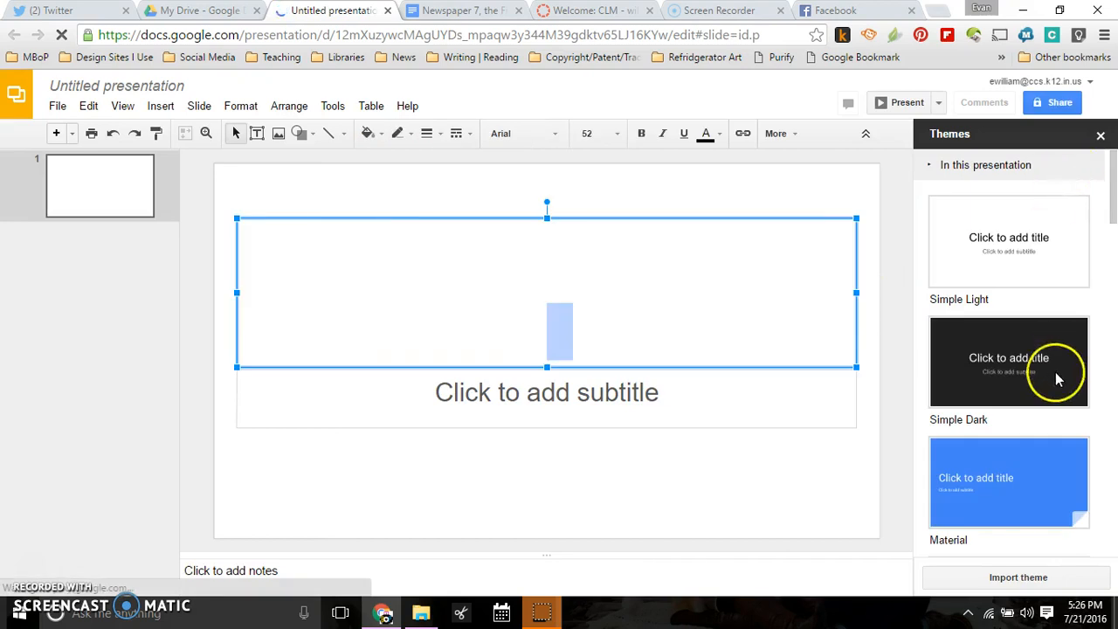
{"action": "scroll", "coordinate": [1102, 205], "scroll_direction": "down", "scroll_amount": 3}
{"action": "left_click", "coordinate": [1011, 506]}
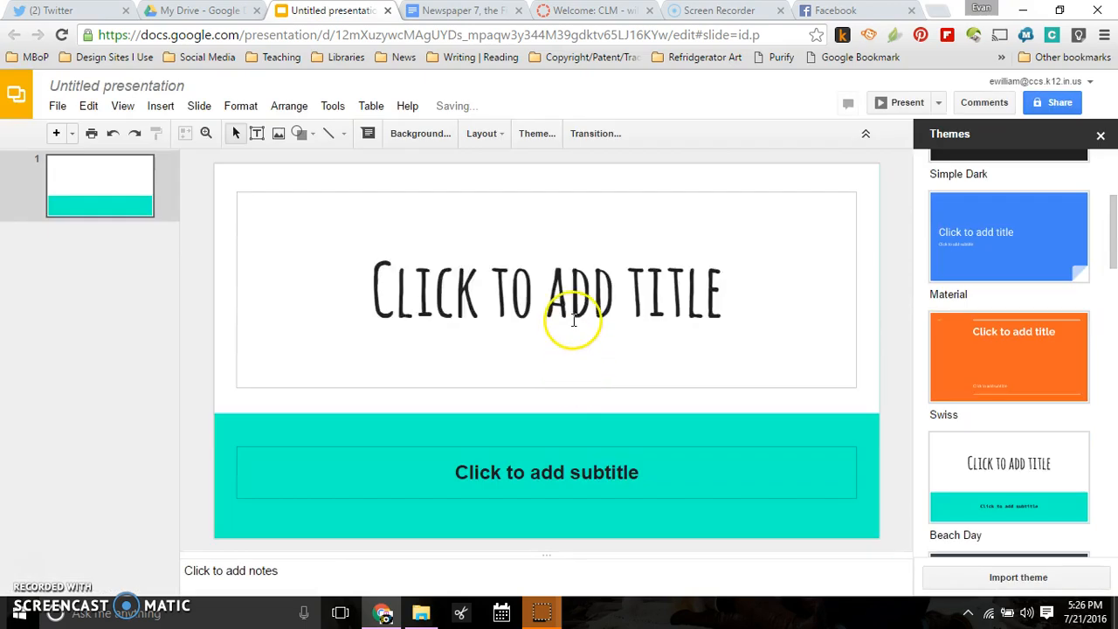
Enter "Examples" as the title on the first slide.
{"action": "left_click", "coordinate": [573, 321]}
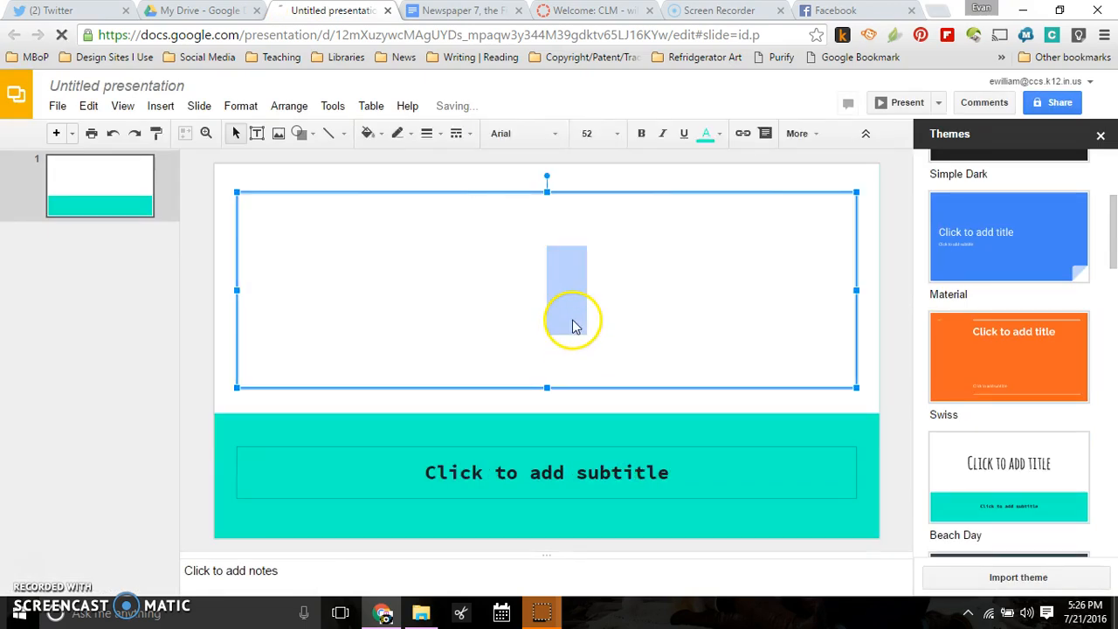
{"action": "type", "text": "Examples"}
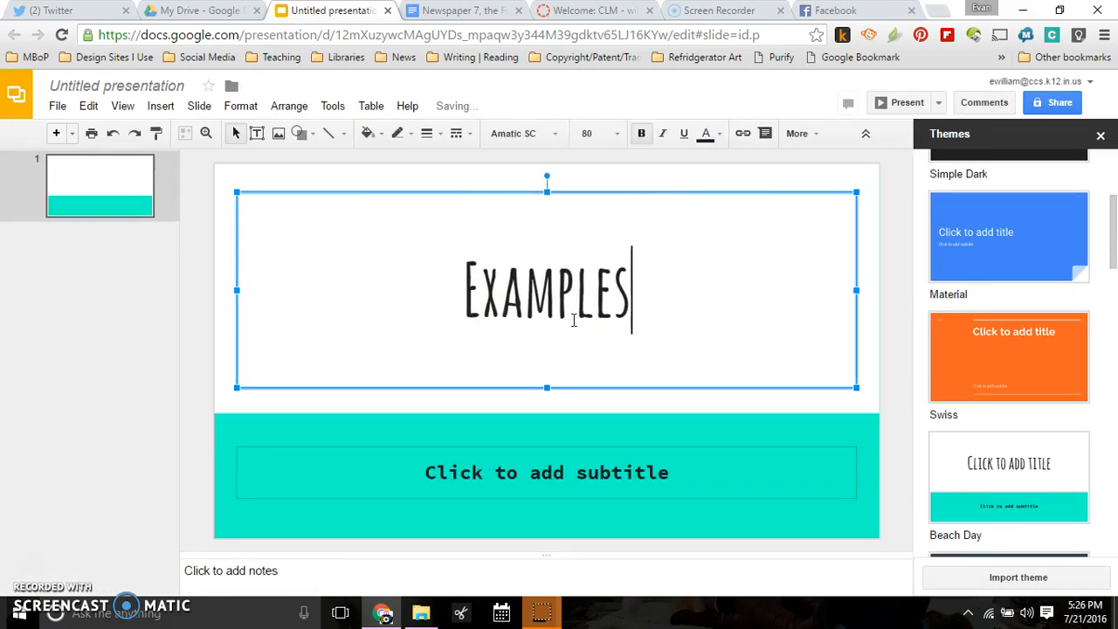
{"action": "left_click", "coordinate": [253, 175]}
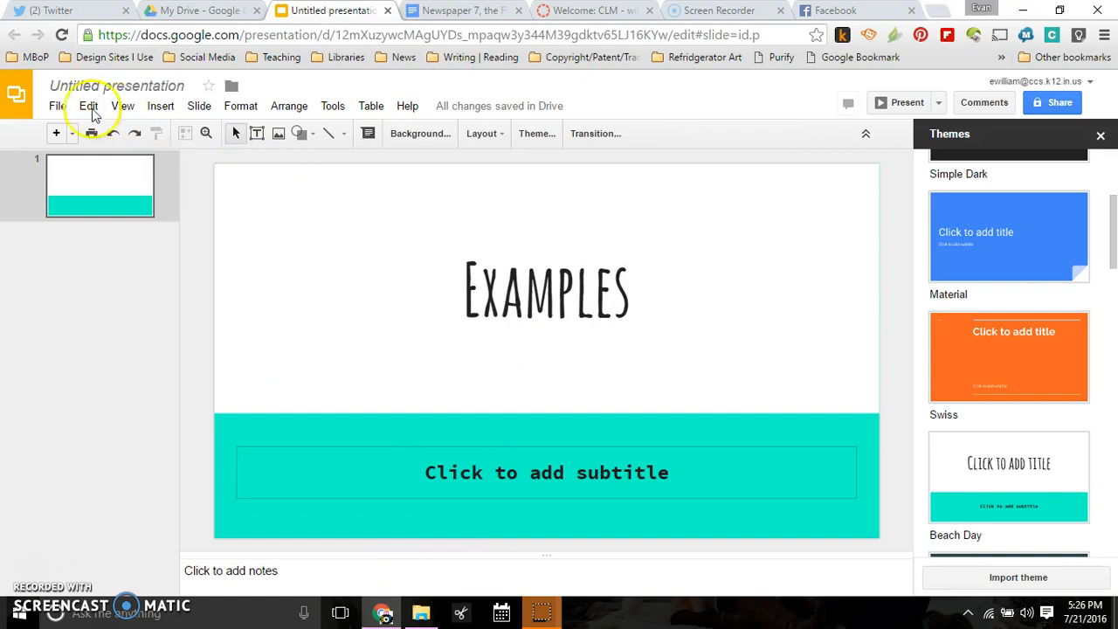
Open the presentation's web publishing embed settings and review the choices, keeping Medium (960x569) slide size and auto-advance every 3 seconds.
{"action": "left_click", "coordinate": [57, 106]}
{"action": "left_click", "coordinate": [91, 410]}
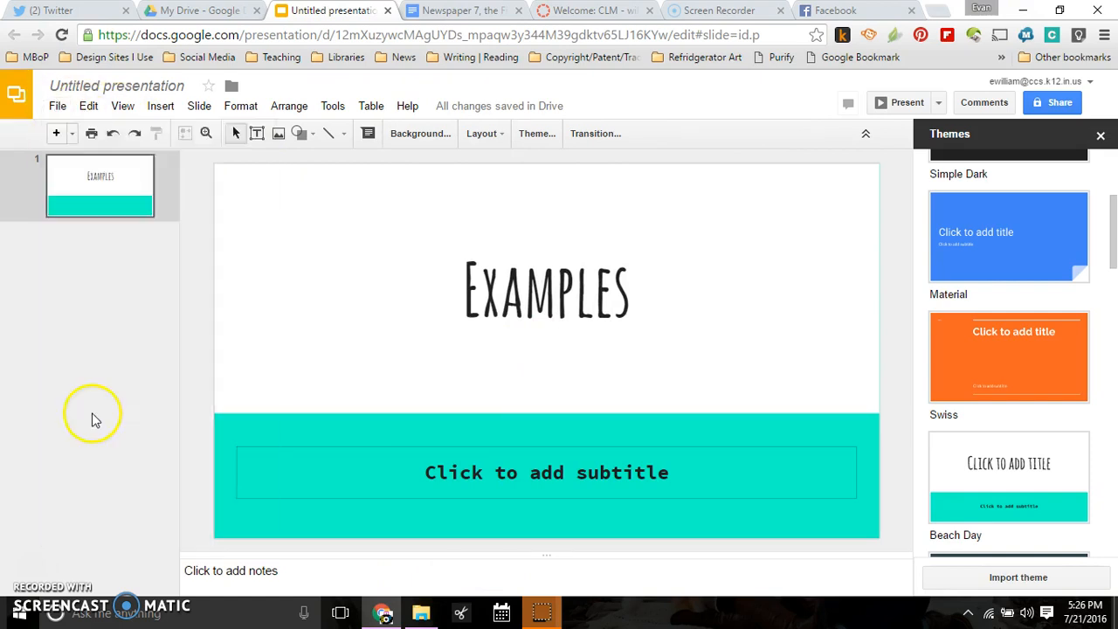
{"action": "left_click", "coordinate": [431, 288]}
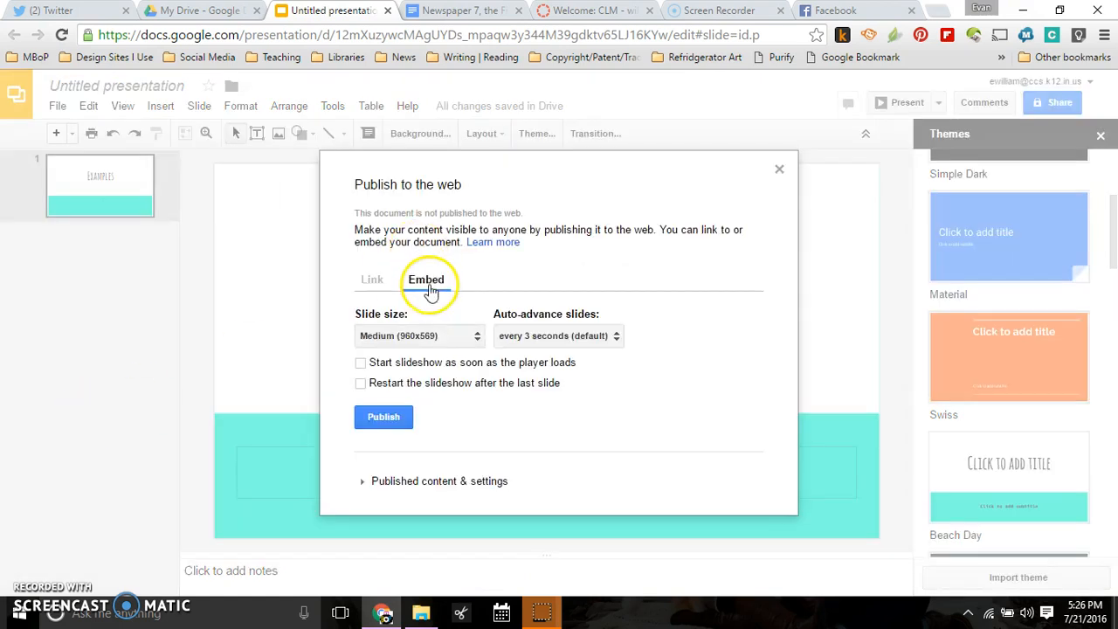
{"action": "left_click", "coordinate": [547, 342]}
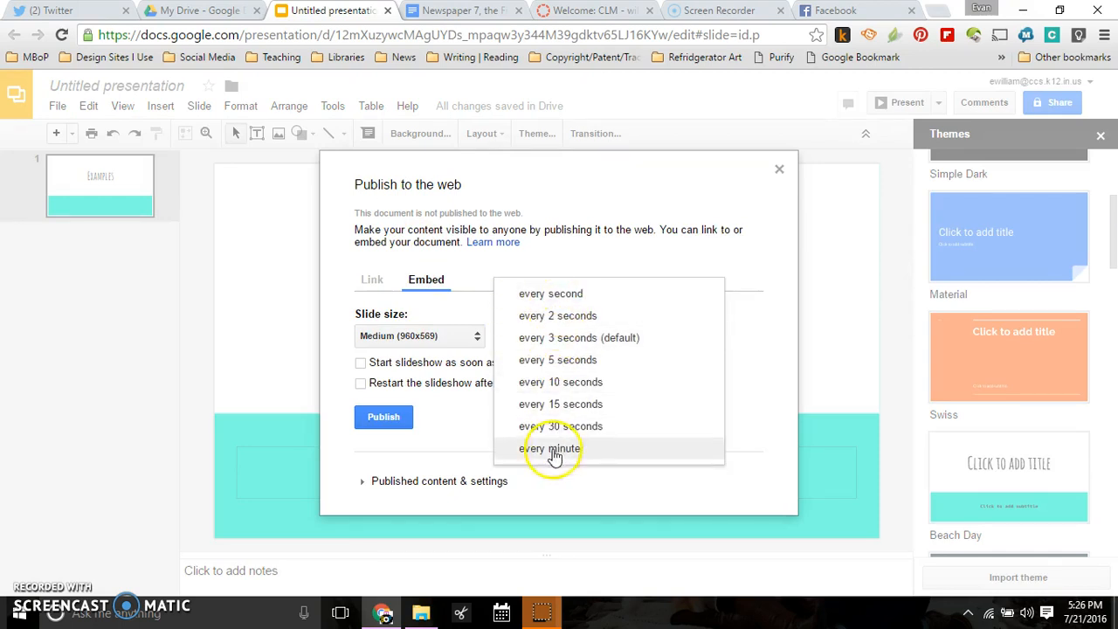
{"action": "left_click", "coordinate": [460, 348]}
{"action": "left_click", "coordinate": [454, 341]}
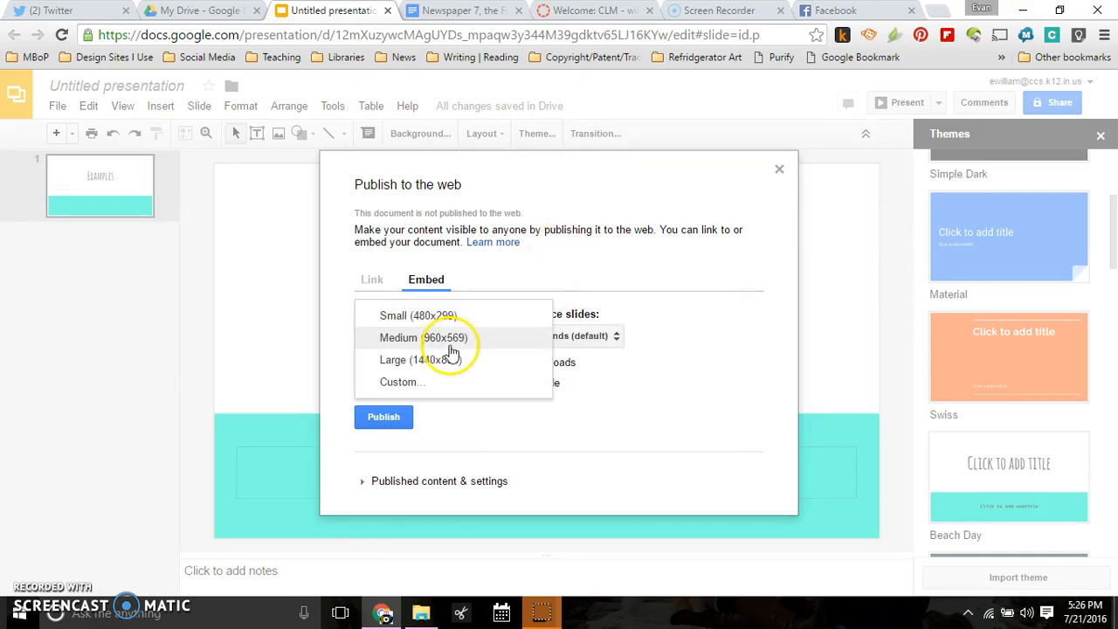
{"action": "left_click", "coordinate": [402, 344]}
{"action": "left_click", "coordinate": [542, 339]}
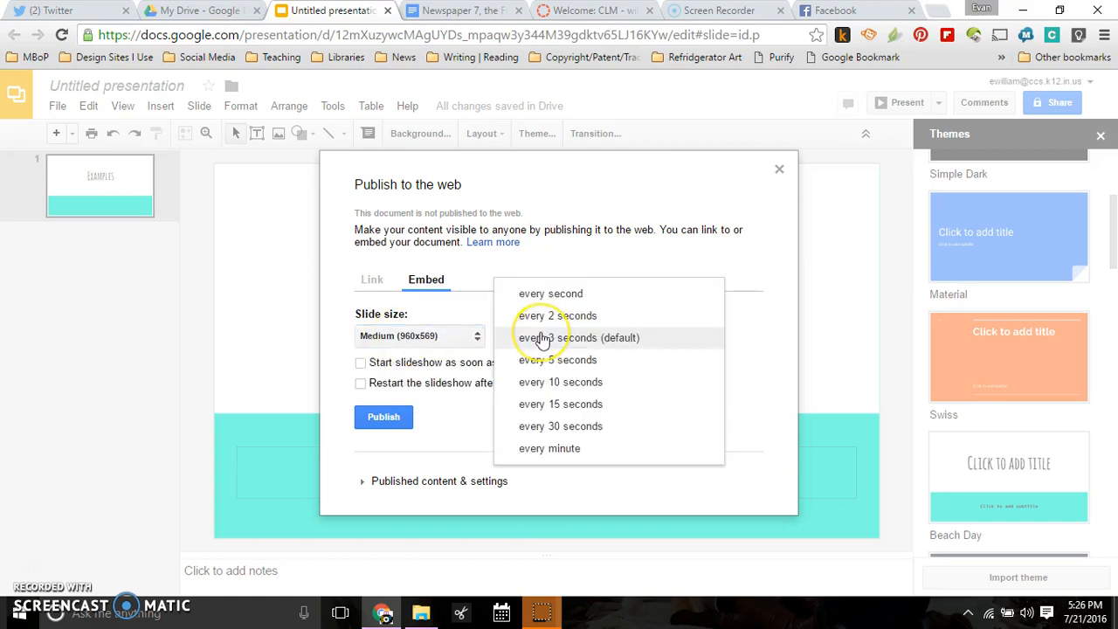
{"action": "left_click", "coordinate": [599, 251]}
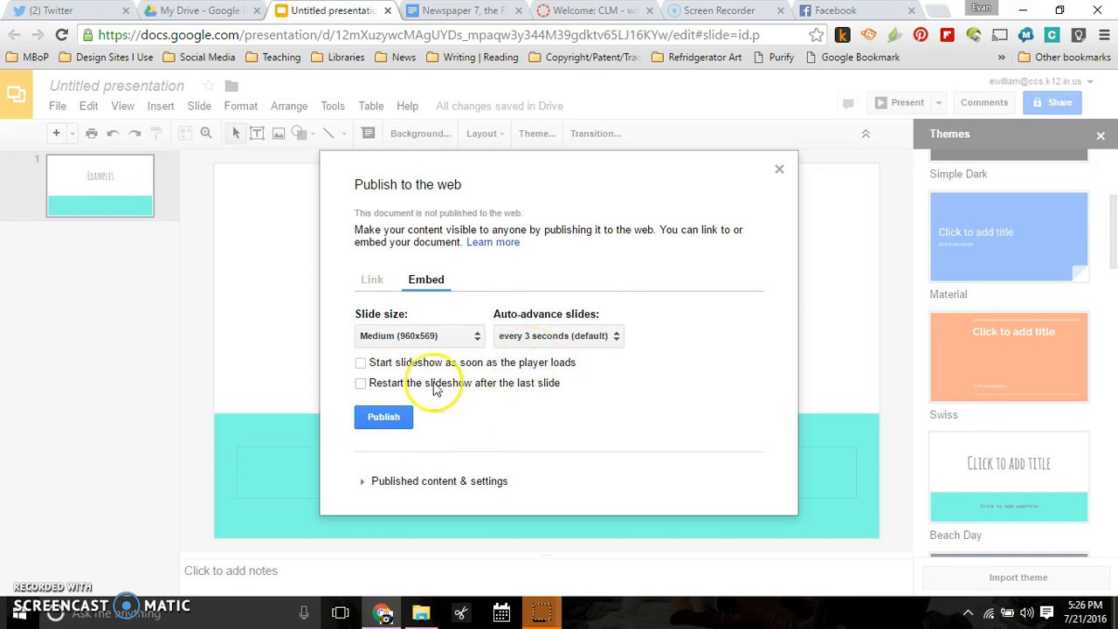
Publish the presentation to the web and copy its embed code.
{"action": "left_click", "coordinate": [383, 419]}
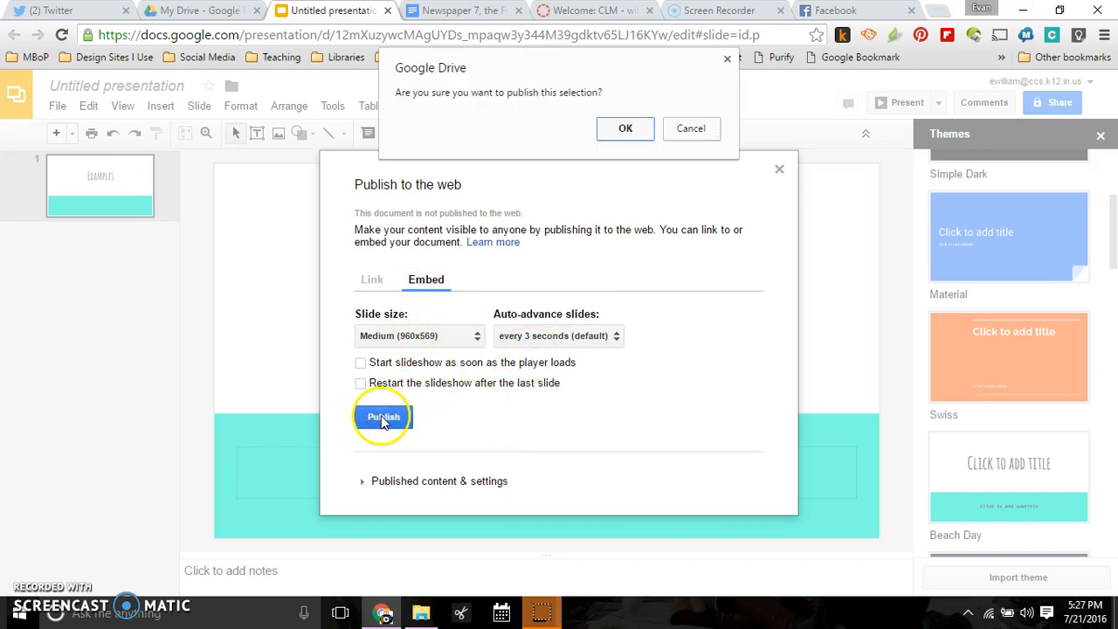
{"action": "left_click", "coordinate": [626, 130]}
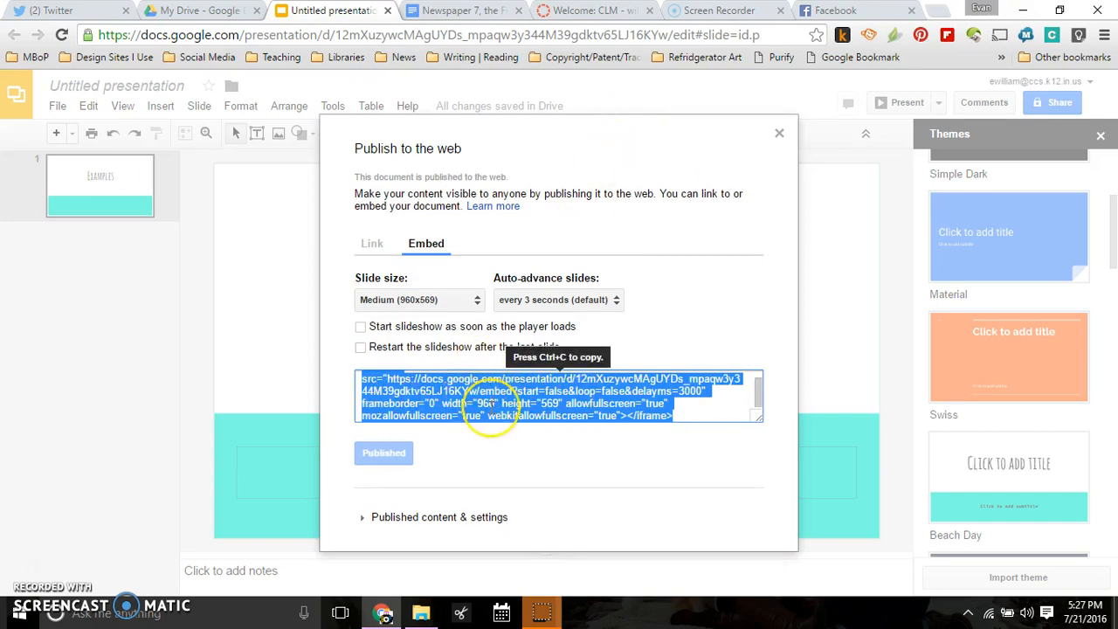
{"action": "key", "text": "ctrl+c"}
Edit the Welcome page in Canvas and delete the embedded document frame from its content.
{"action": "left_click", "coordinate": [568, 13]}
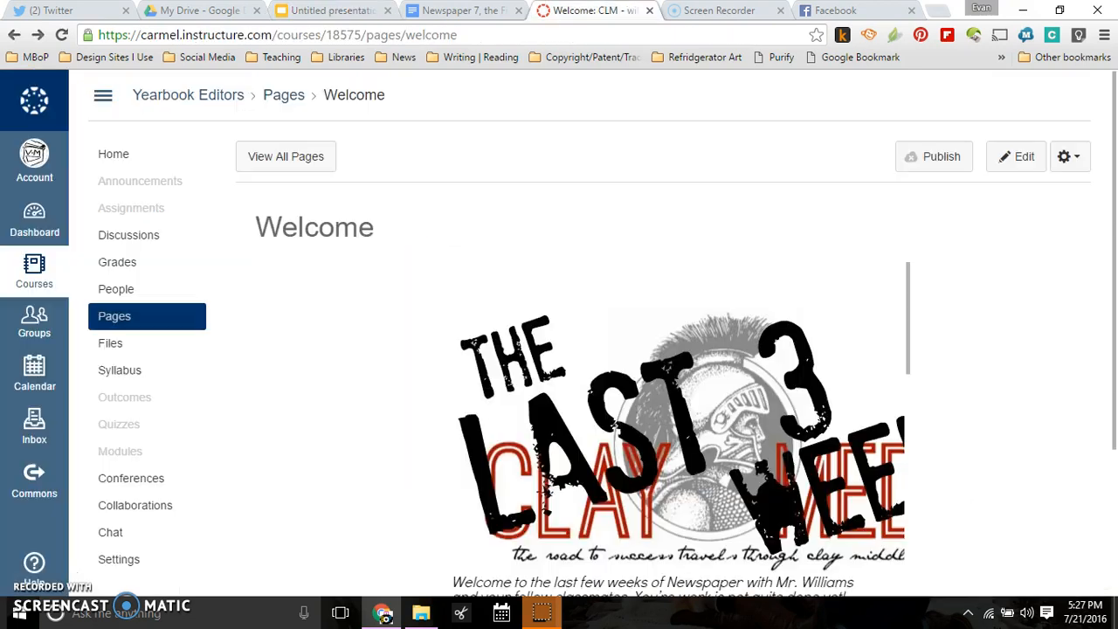
{"action": "left_click", "coordinate": [1013, 156]}
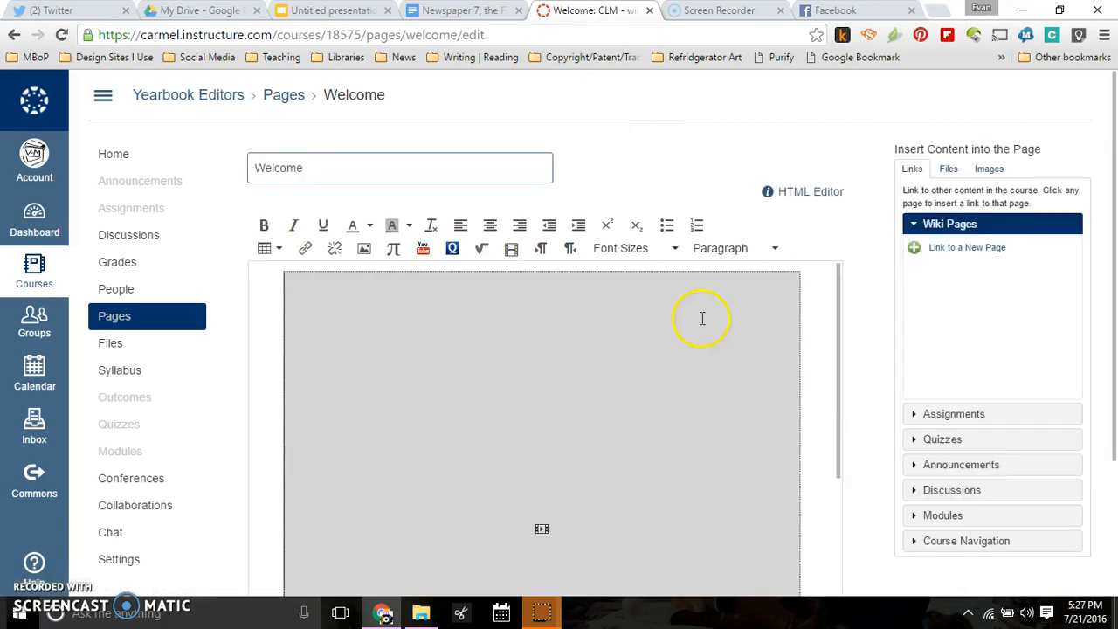
{"action": "left_click", "coordinate": [701, 318]}
{"action": "key", "text": "Delete"}
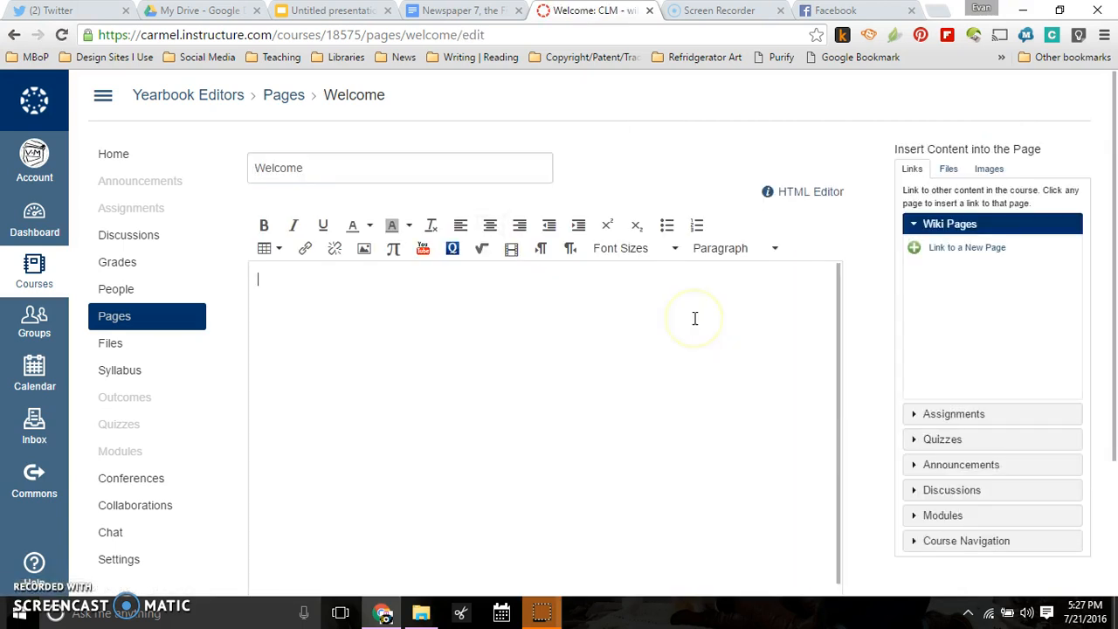
Paste the presentation's embed code into the Welcome page's HTML source and save the page.
{"action": "left_click", "coordinate": [818, 193]}
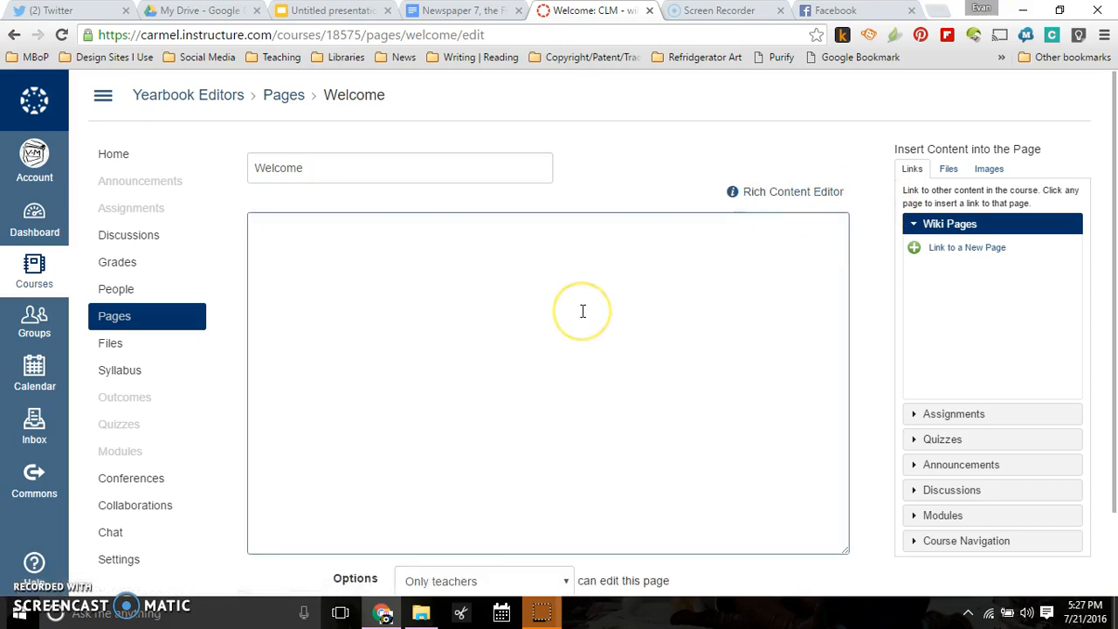
{"action": "key", "text": "ctrl+v"}
{"action": "scroll", "coordinate": [722, 330], "scroll_direction": "down", "scroll_amount": 2}
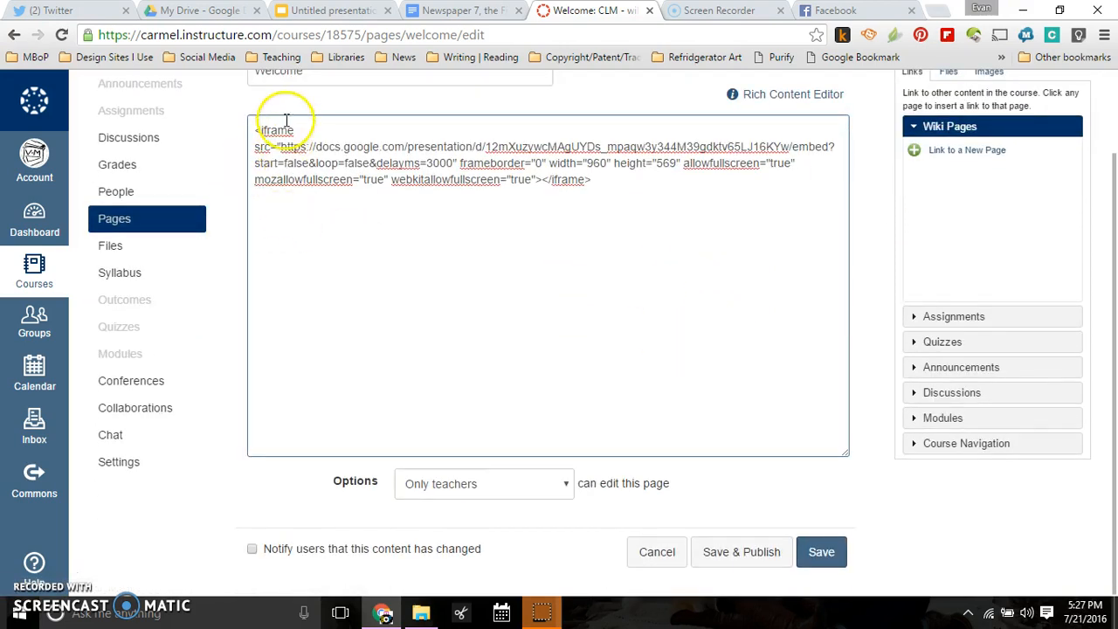
{"action": "left_click", "coordinate": [824, 552]}
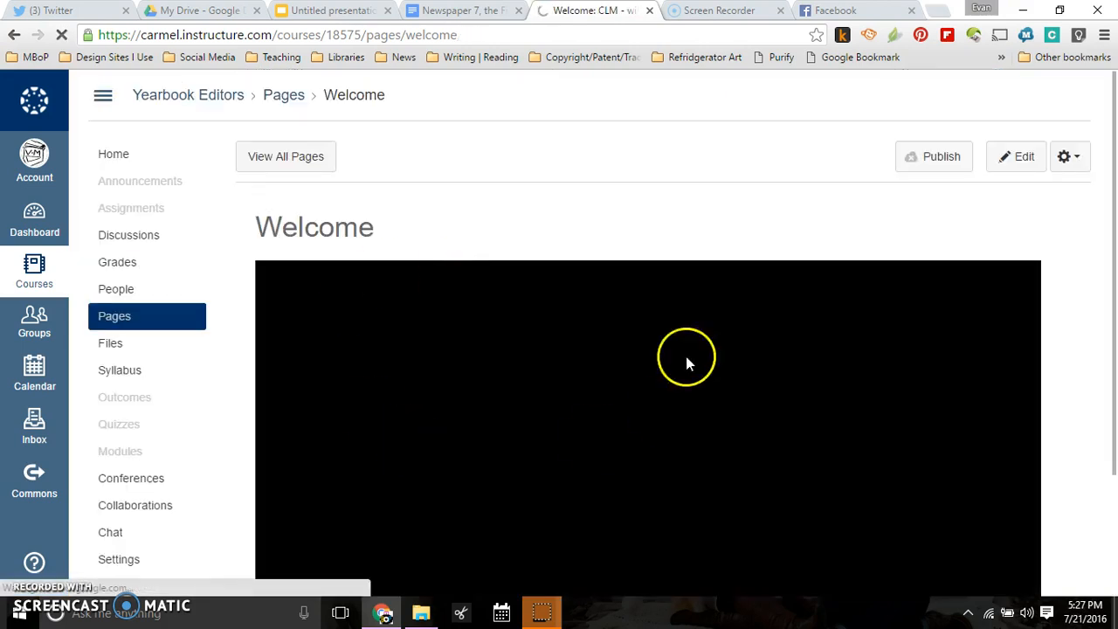
Examine the embedded presentation and its player controls on the saved Welcome page.
{"action": "scroll", "coordinate": [554, 356], "scroll_direction": "down", "scroll_amount": 3}
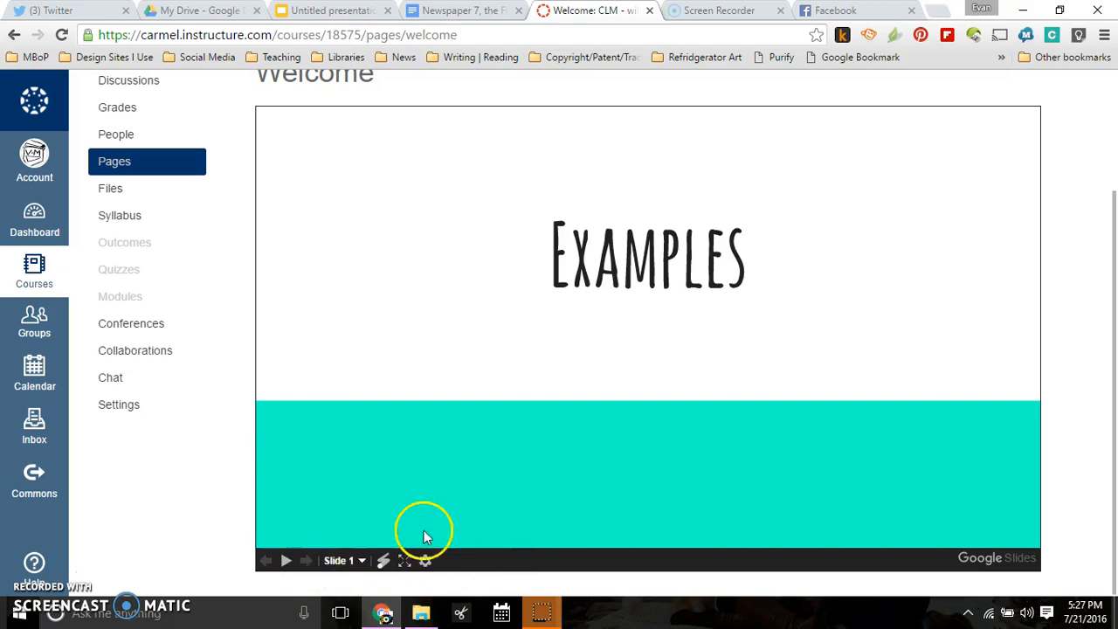
{"action": "scroll", "coordinate": [600, 350], "scroll_direction": "up", "scroll_amount": 3}
{"action": "scroll", "coordinate": [688, 338], "scroll_direction": "down", "scroll_amount": 3}
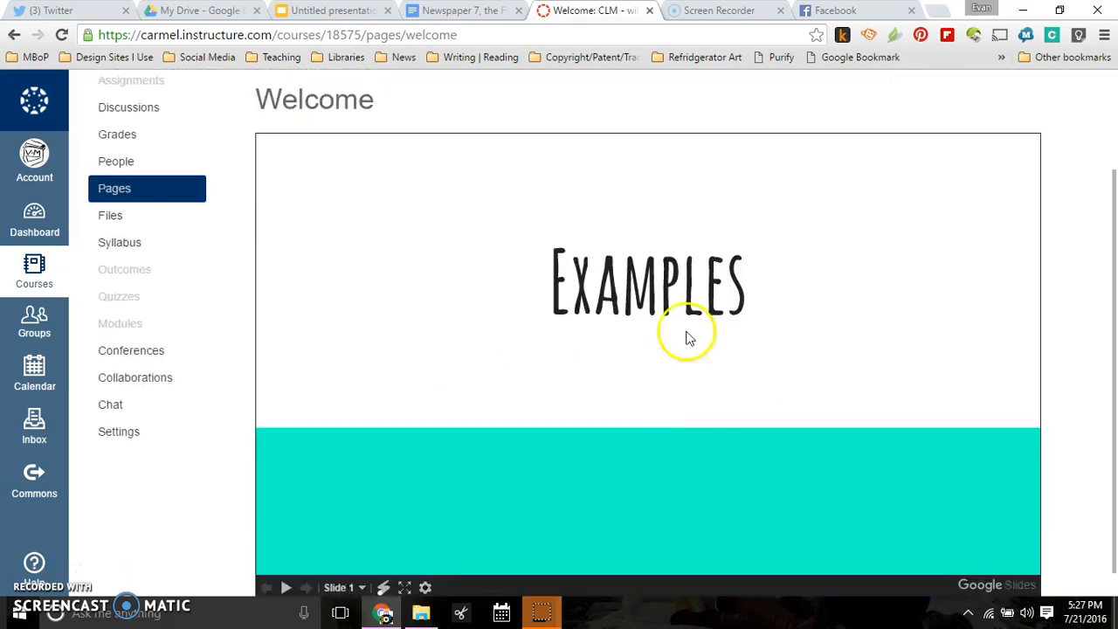
{"action": "scroll", "coordinate": [688, 338], "scroll_direction": "down", "scroll_amount": 1}
{"action": "scroll", "coordinate": [891, 215], "scroll_direction": "up", "scroll_amount": 2}
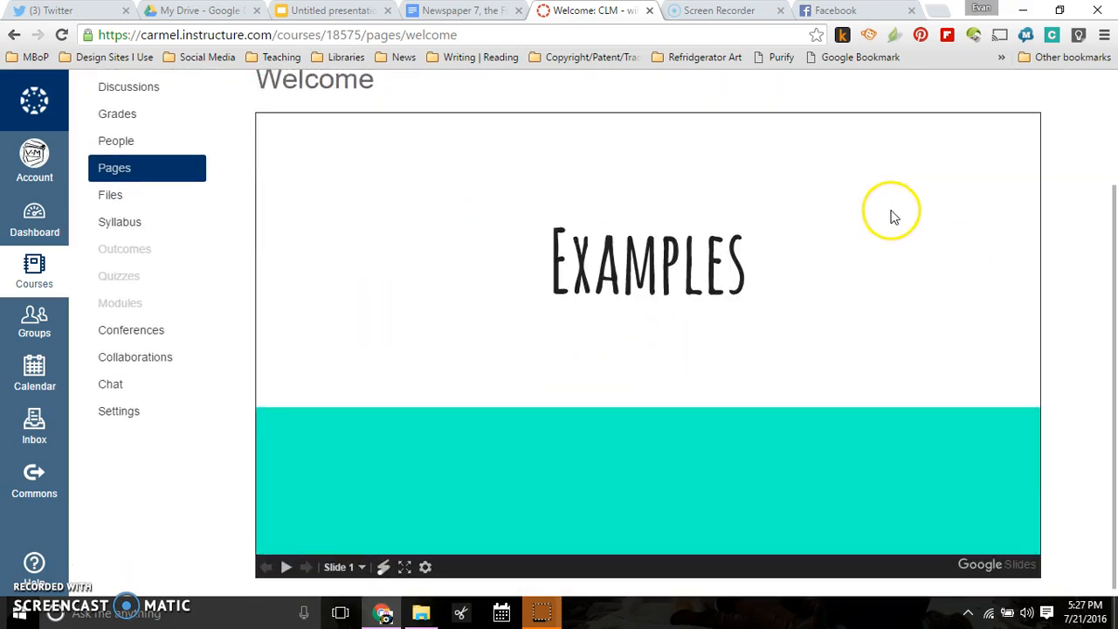
{"action": "scroll", "coordinate": [886, 215], "scroll_direction": "down", "scroll_amount": 2}
{"action": "scroll", "coordinate": [848, 239], "scroll_direction": "up", "scroll_amount": 2}
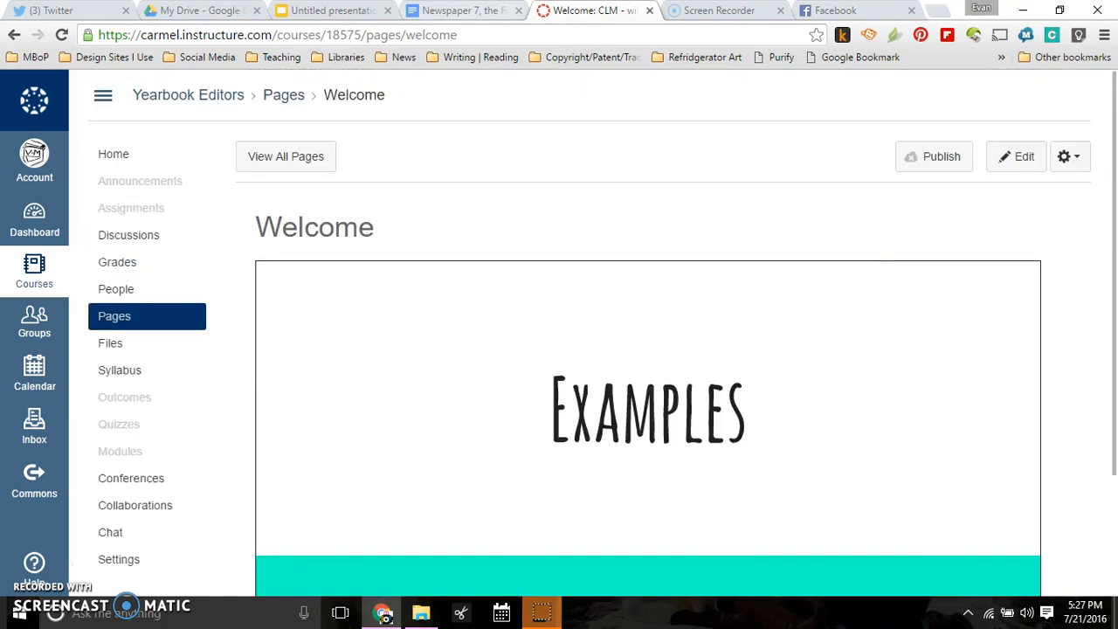
Close the presentation's web publishing settings in Google Slides and return to the Welcome page in Canvas.
{"action": "left_click", "coordinate": [312, 10]}
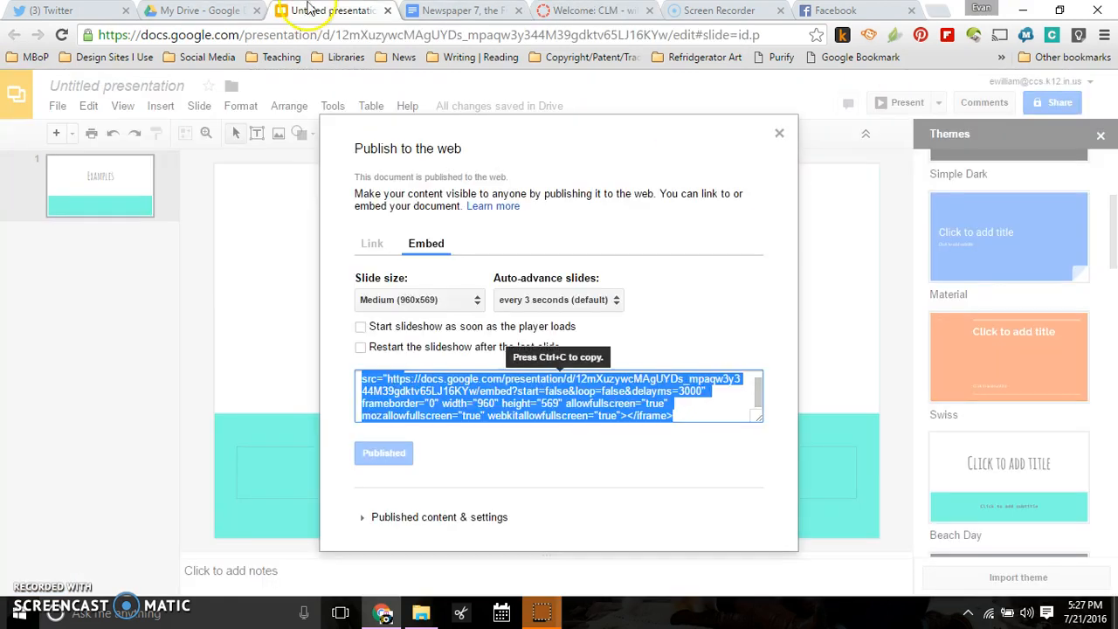
{"action": "left_click", "coordinate": [779, 134]}
{"action": "left_click", "coordinate": [463, 11]}
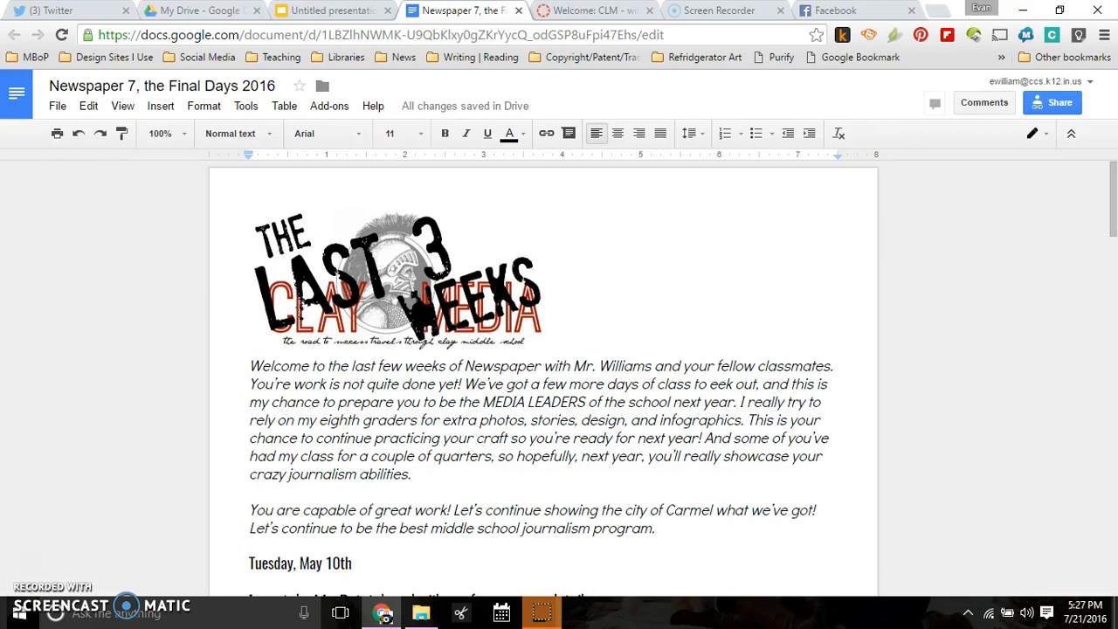
{"action": "left_click", "coordinate": [594, 11]}
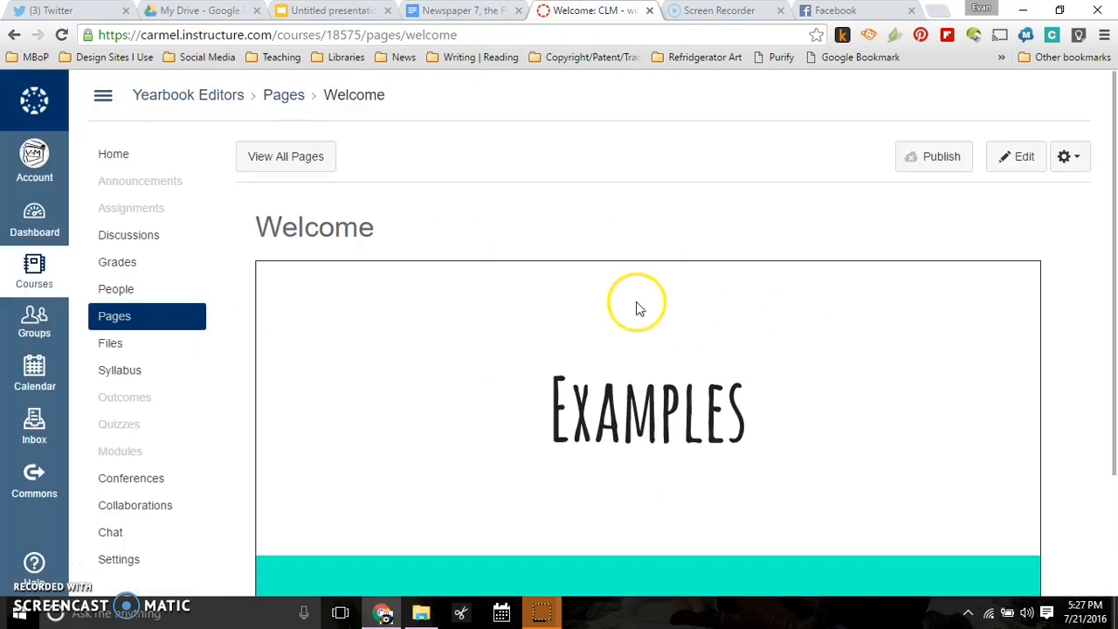